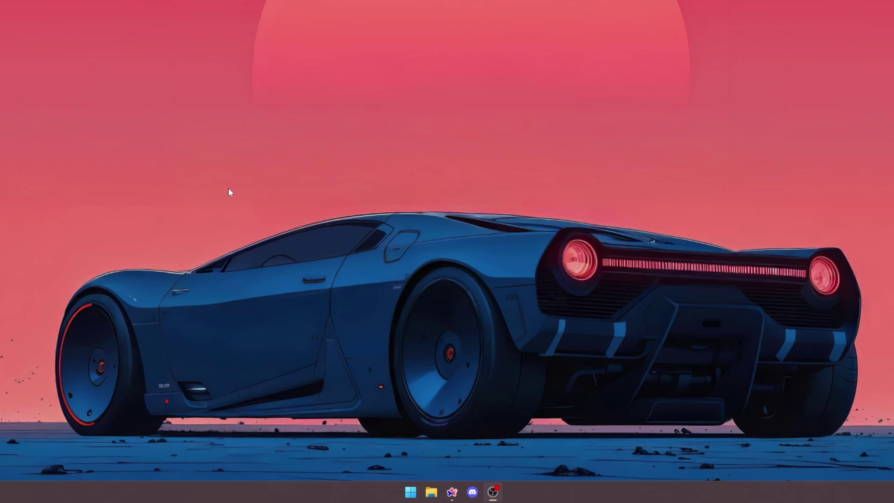
# Step: Open restore point settings and adjust drive C: protection's maximum disk usage, keeping 5%
pyautogui.click(411, 492)
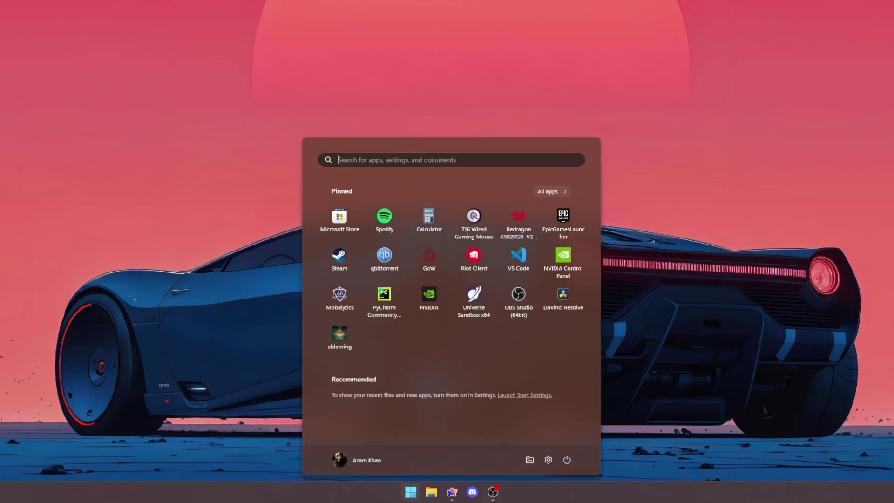
pyautogui.write('system restore')
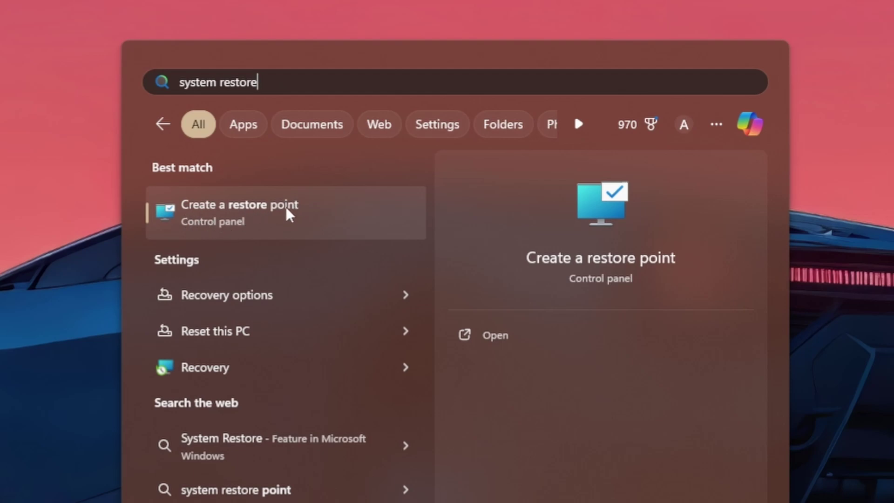
pyautogui.click(309, 219)
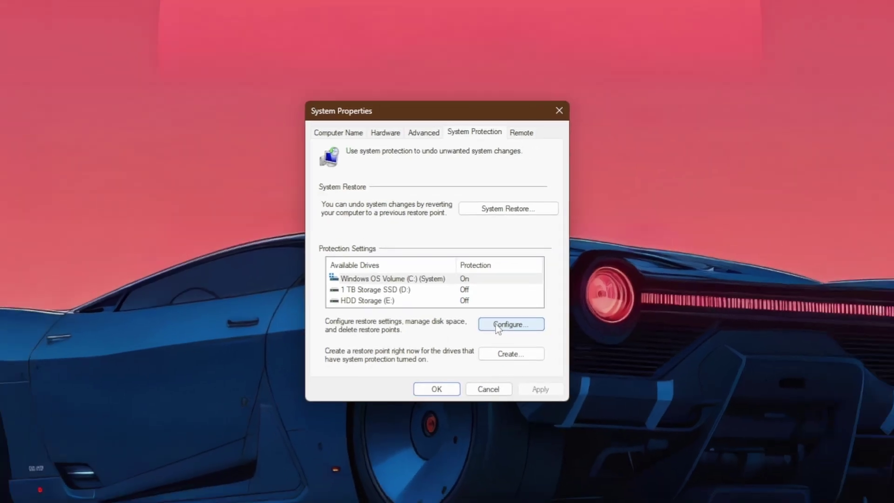
pyautogui.click(507, 325)
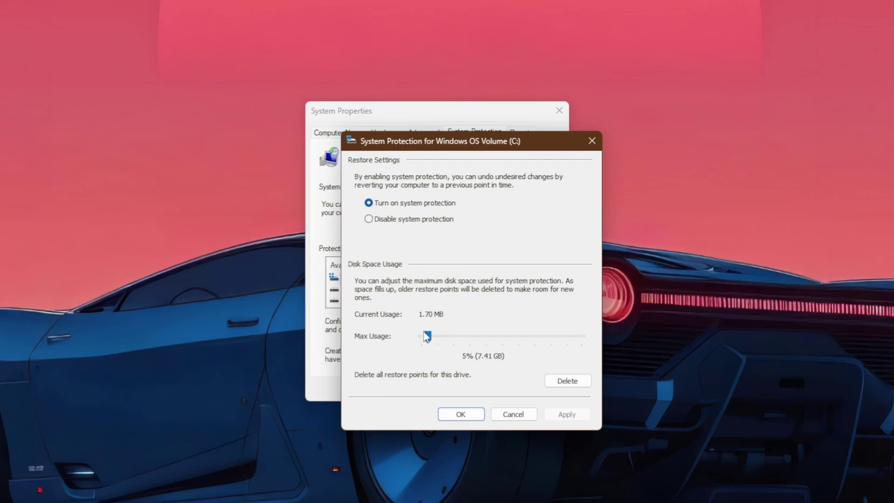
pyautogui.moveTo(427, 335); pyautogui.dragTo(425, 337)
pyautogui.click(579, 415)
pyautogui.click(461, 417)
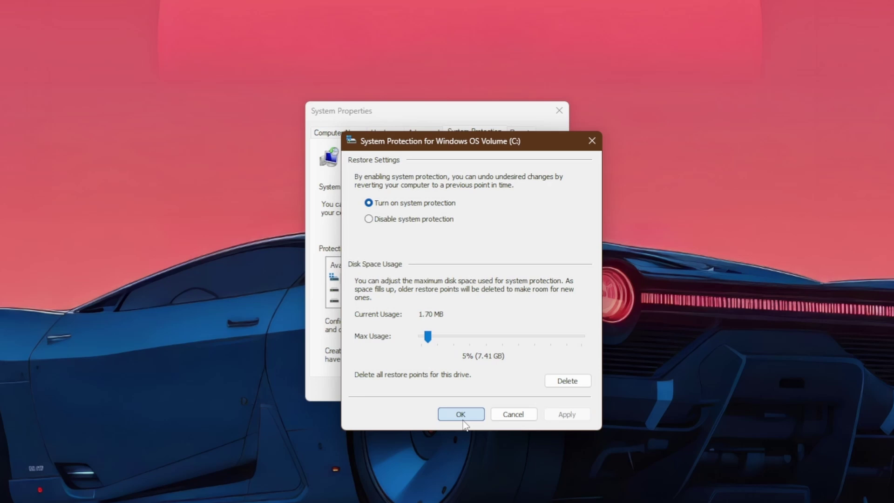
# Step: Create a restore point named RS1 and close System Properties
pyautogui.click(512, 355)
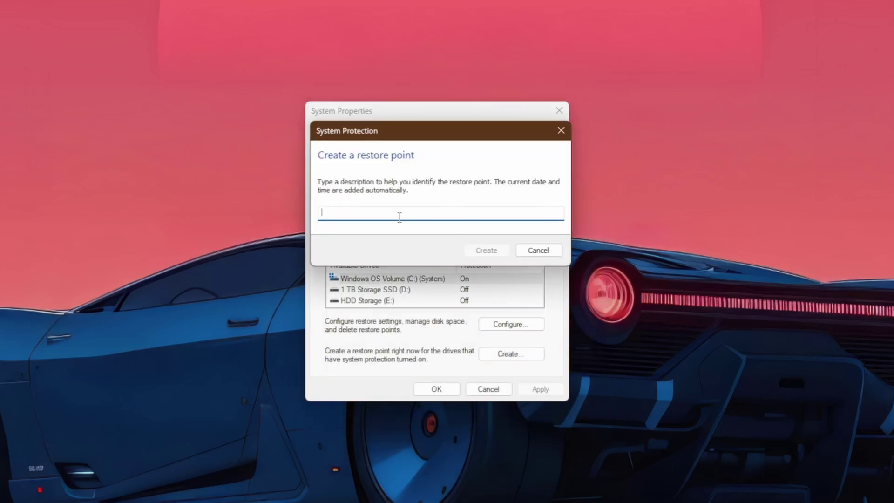
pyautogui.write('RS1')
pyautogui.click(494, 250)
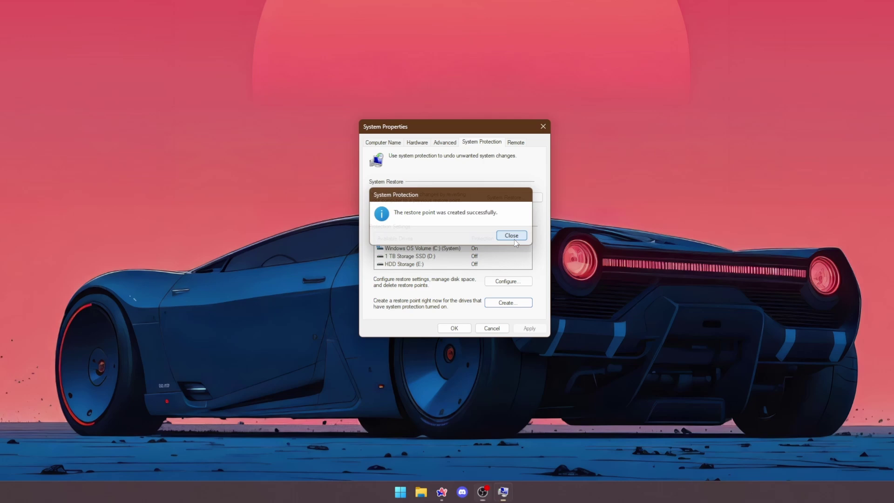
pyautogui.click(512, 262)
pyautogui.click(452, 328)
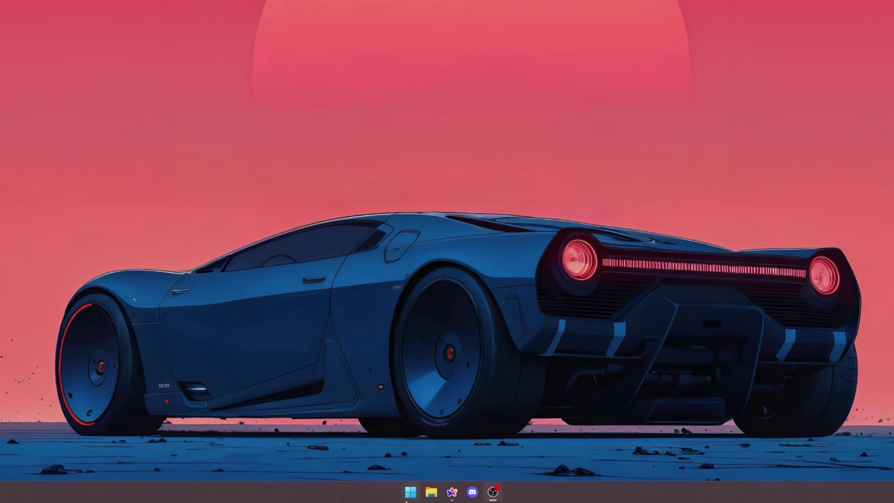
# Step: Close the old Registry Editor window and relaunch it with regedit from the Run dialog
pyautogui.click(406, 501)
pyautogui.write('R')
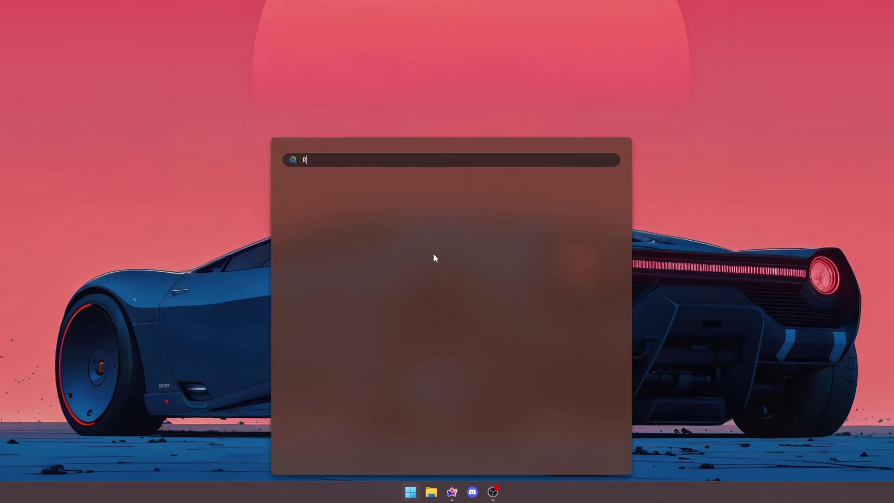
pyautogui.write('egis')
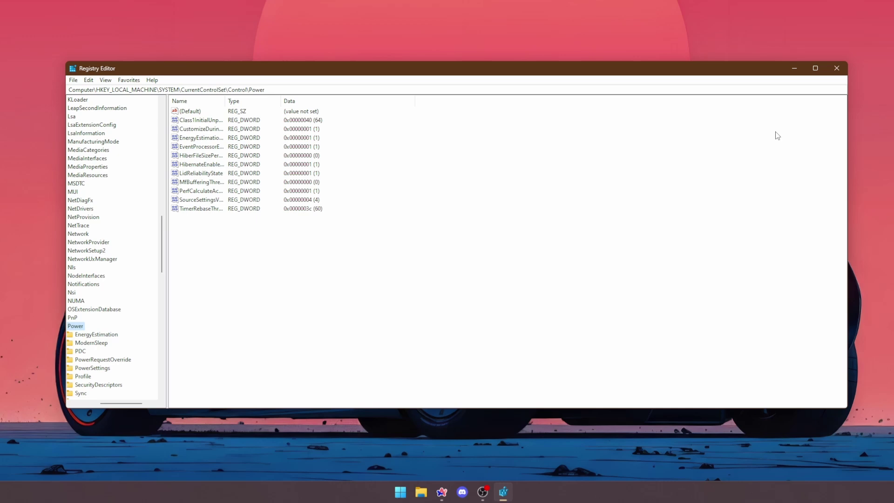
pyautogui.click(837, 68)
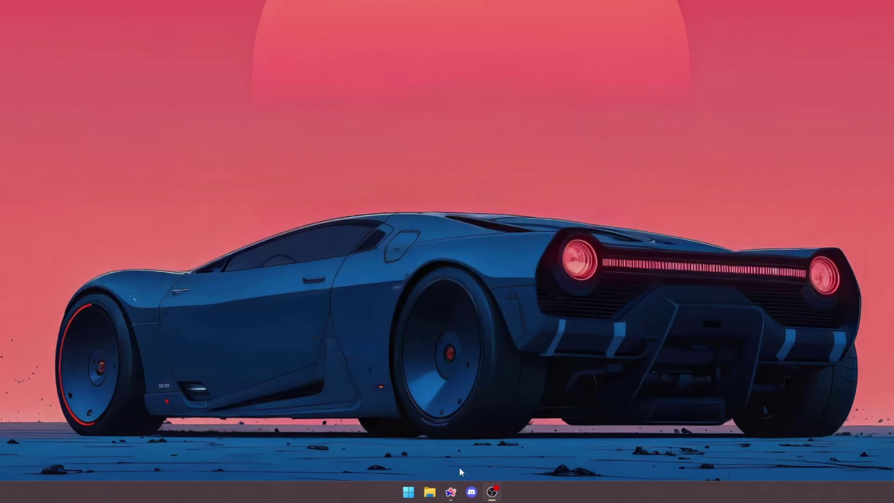
pyautogui.rightClick(408, 492)
pyautogui.click(389, 403)
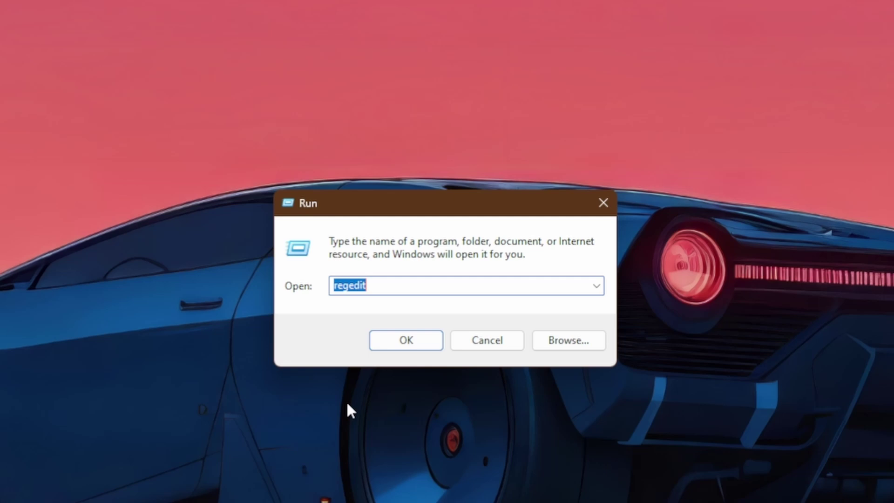
pyautogui.write('regedit')
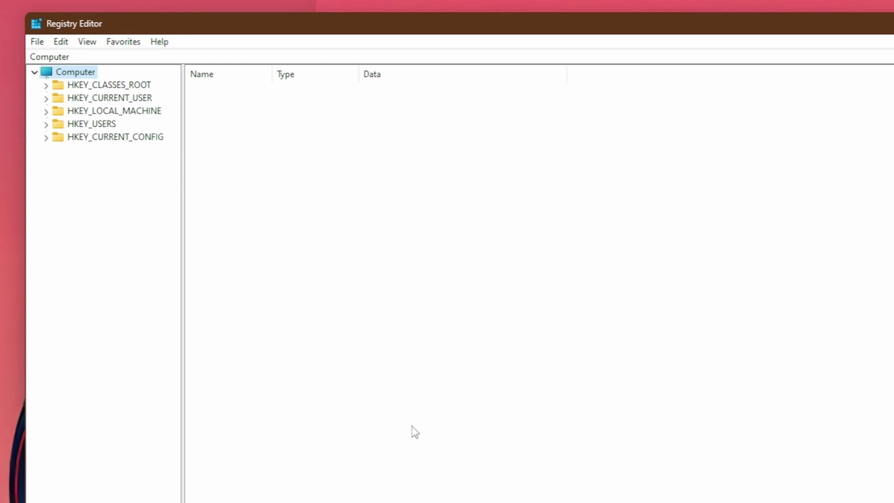
# Step: Navigate to HKLM\SYSTEM\CurrentControlSet\Control\Session Manager\Power
pyautogui.click(45, 111)
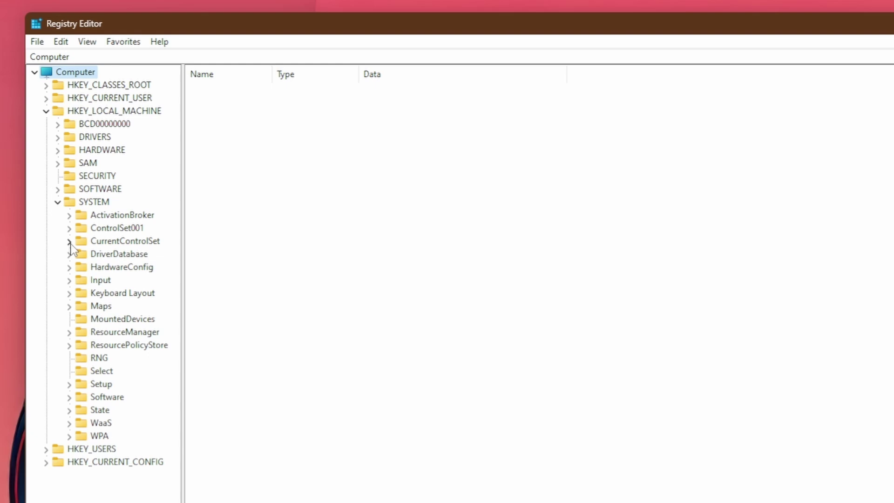
pyautogui.click(69, 242)
pyautogui.click(80, 254)
pyautogui.scroll(-9, 109, 347)
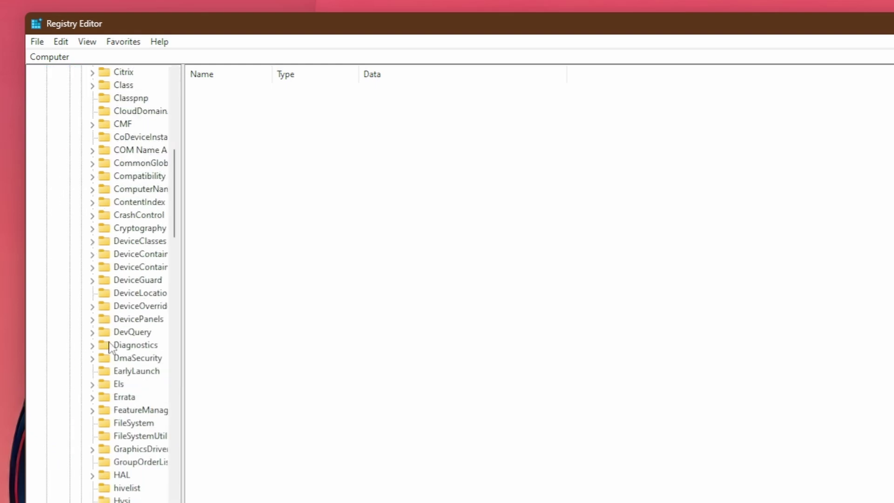
pyautogui.scroll(-18, 109, 346)
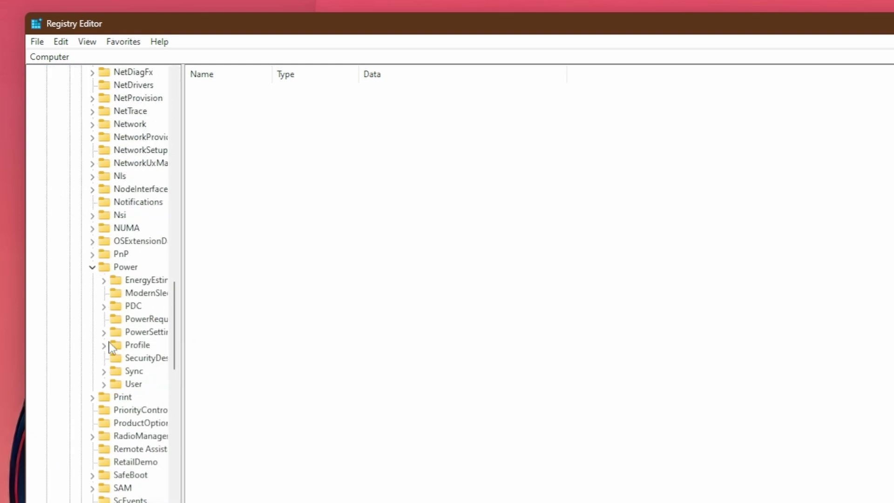
pyautogui.scroll(2, 112, 347)
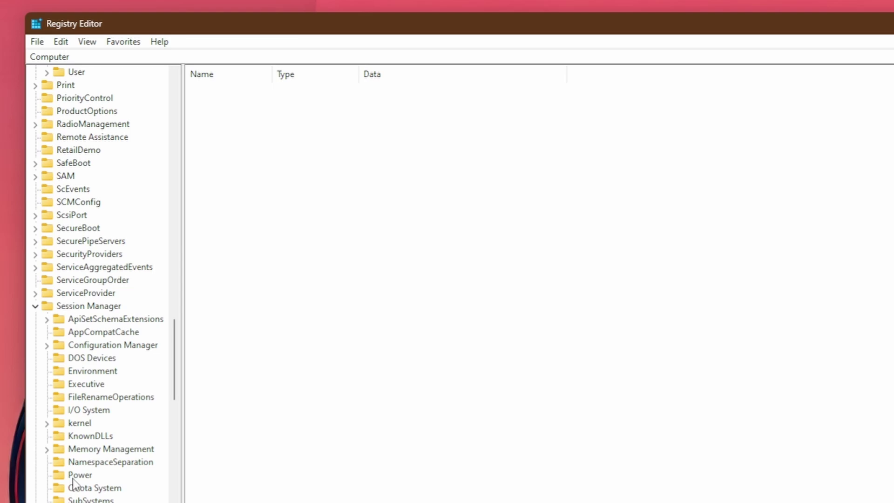
pyautogui.click(77, 475)
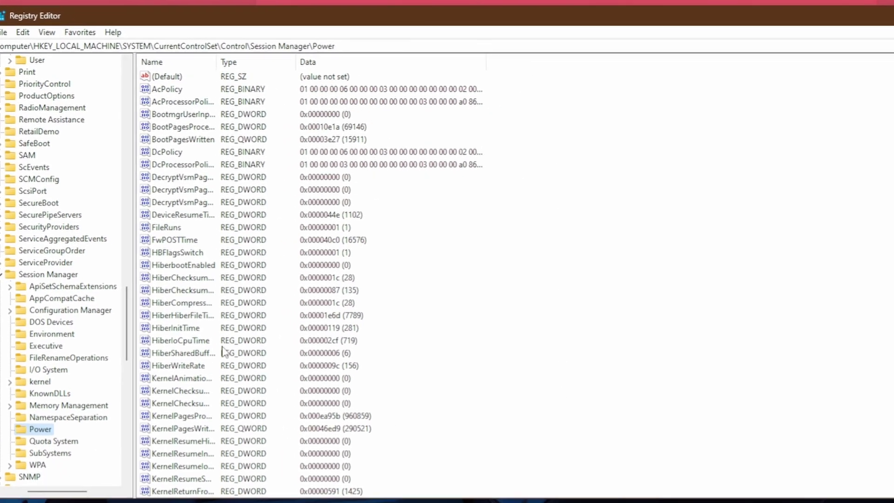
# Step: Set HiberbootEnabled's value data to 0
pyautogui.click(164, 266)
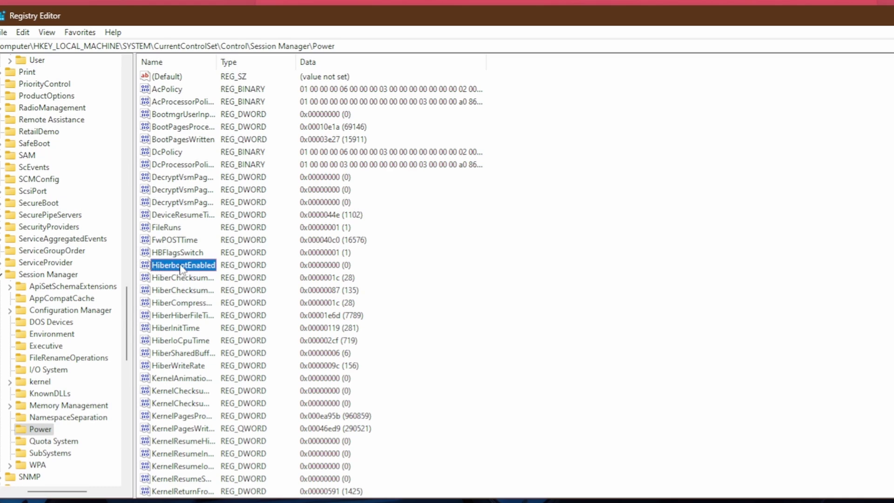
pyautogui.doubleClick(181, 266)
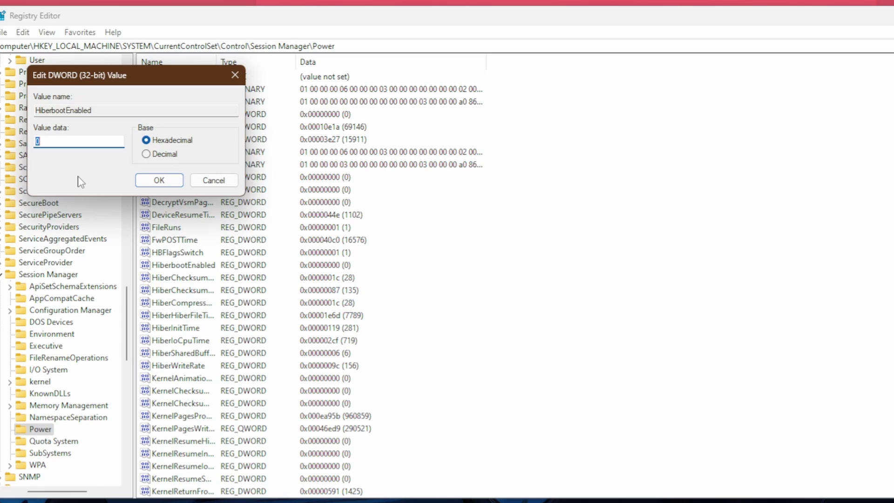
pyautogui.write('0')
pyautogui.click(160, 183)
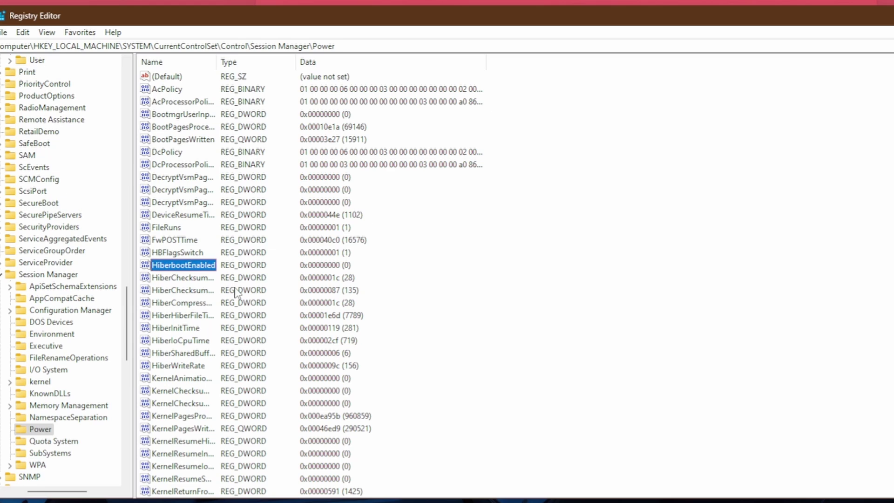
# Step: Collapse the Session Manager branch and fold the tree back toward HKEY_LOCAL_MACHINE
pyautogui.hscroll(-3, 24, 491)
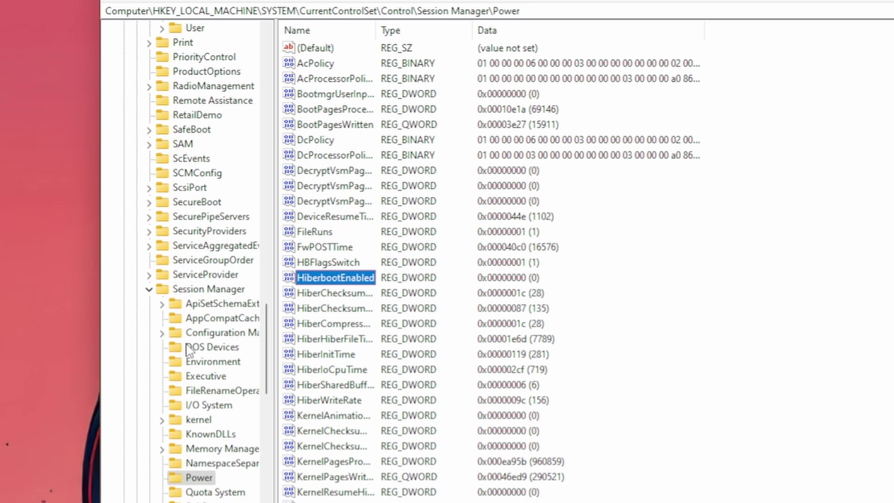
pyautogui.click(30, 274)
pyautogui.scroll(3, 134, 296)
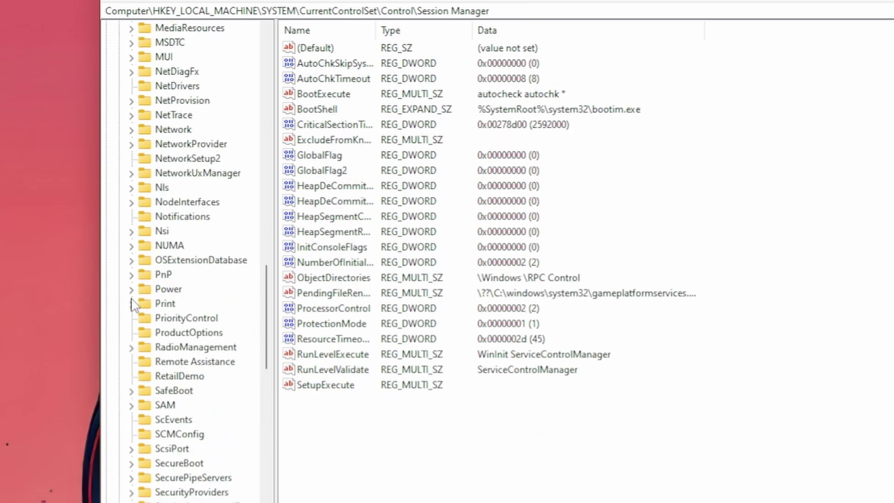
pyautogui.click(130, 290)
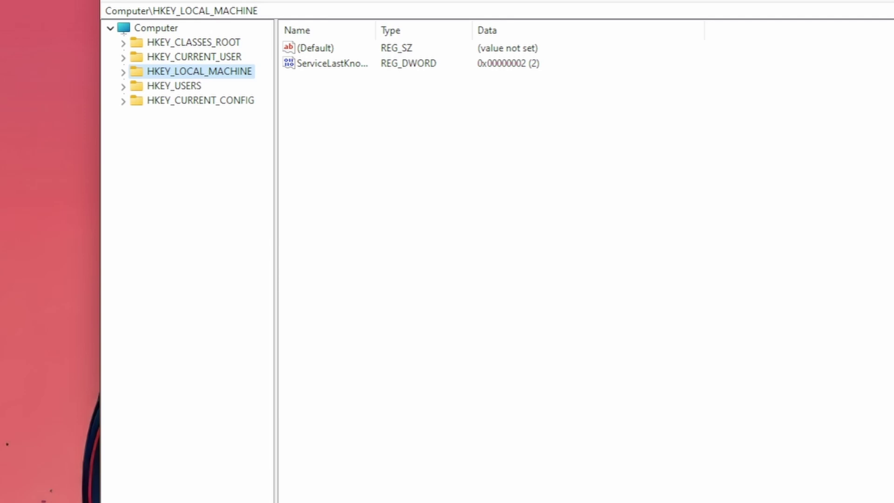
# Step: Expand HKEY_LOCAL_MACHINE > SOFTWARE > Microsoft in the key tree
pyautogui.click(124, 72)
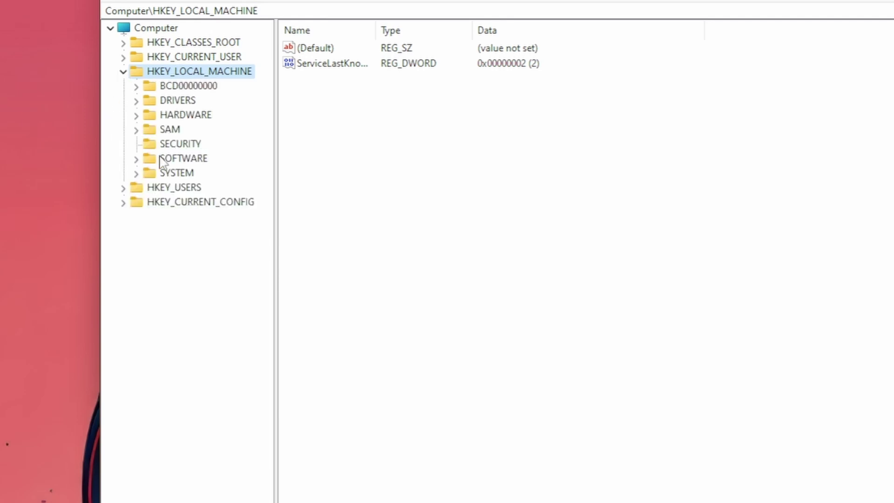
pyautogui.click(137, 159)
pyautogui.click(152, 248)
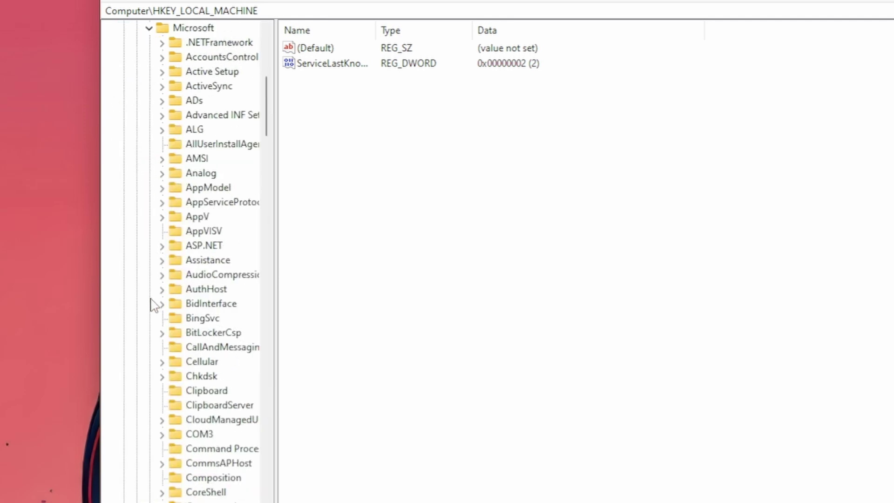
pyautogui.scroll(-20, 170, 368)
pyautogui.scroll(-19, 171, 370)
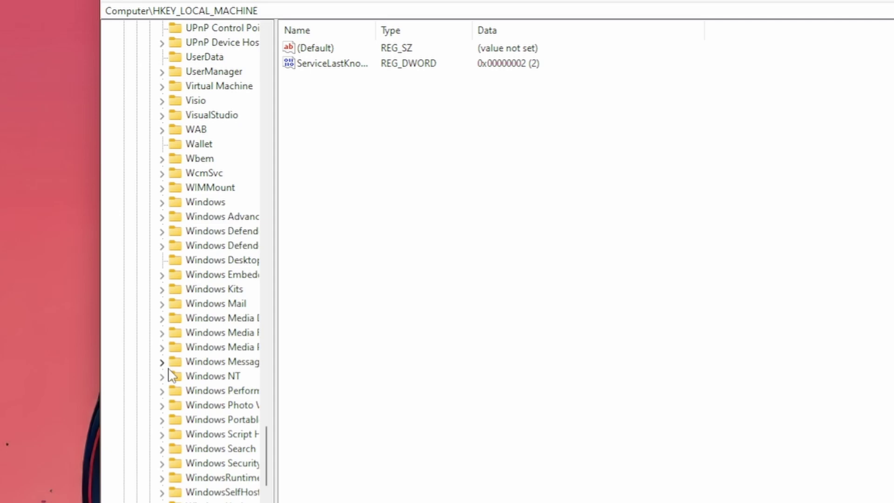
pyautogui.scroll(4, 172, 368)
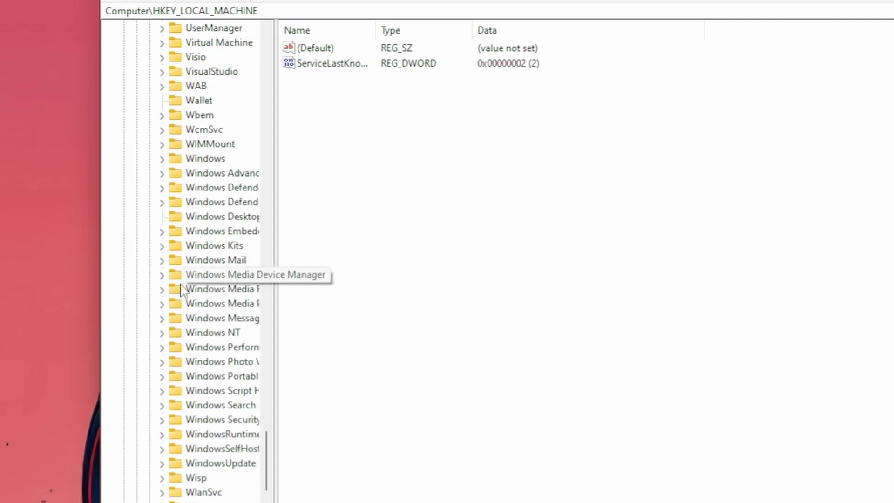
# Step: Expand Windows NT > CurrentVersion > Multimedia and open the SystemProfile key
pyautogui.click(161, 333)
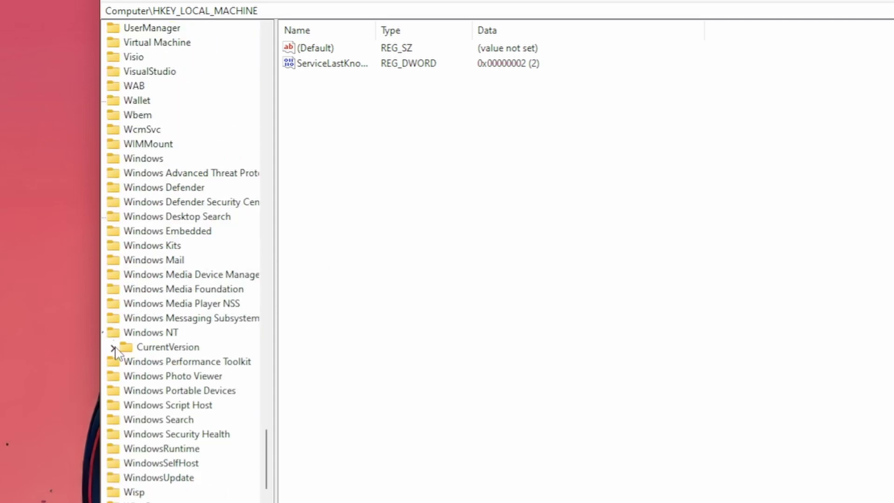
pyautogui.click(114, 347)
pyautogui.scroll(-5, 140, 409)
pyautogui.scroll(-16, 150, 428)
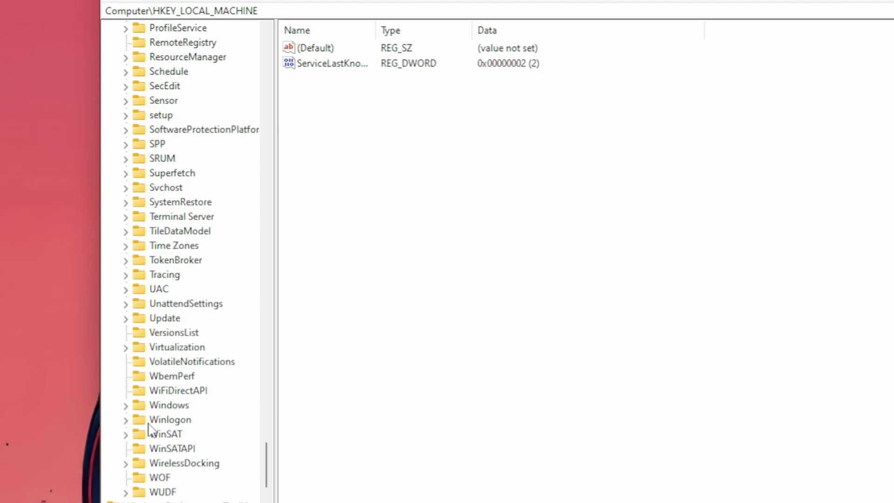
pyautogui.scroll(11, 150, 428)
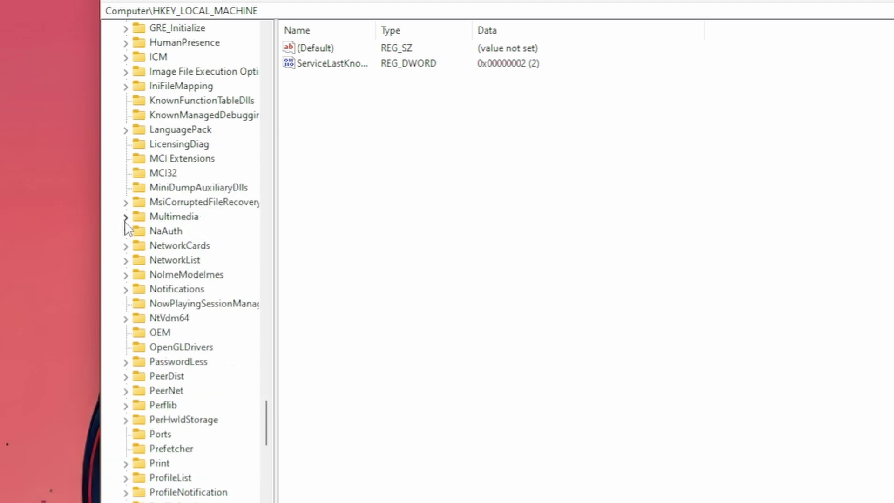
pyautogui.click(126, 217)
pyautogui.doubleClick(163, 232)
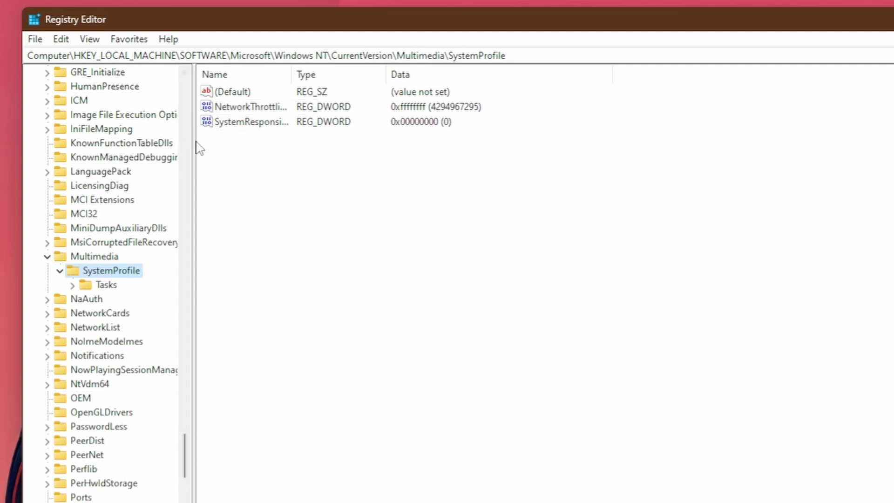
# Step: Save NetworkThrottlingIndex as ffffffff and enter 0 for SystemResponsiveness
pyautogui.doubleClick(233, 108)
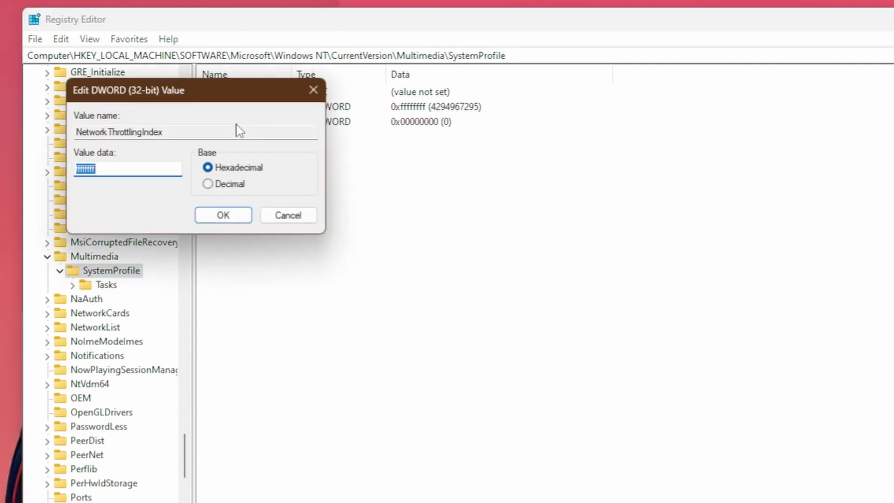
pyautogui.press('BackSpace')
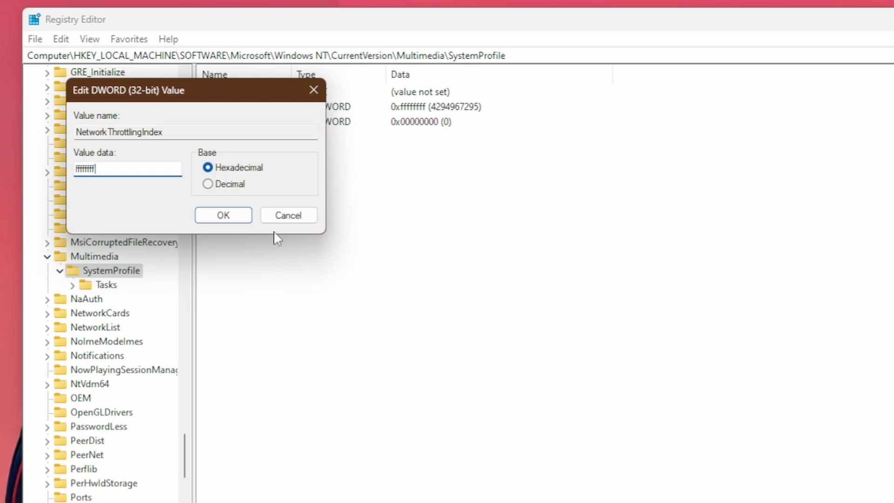
pyautogui.click(225, 219)
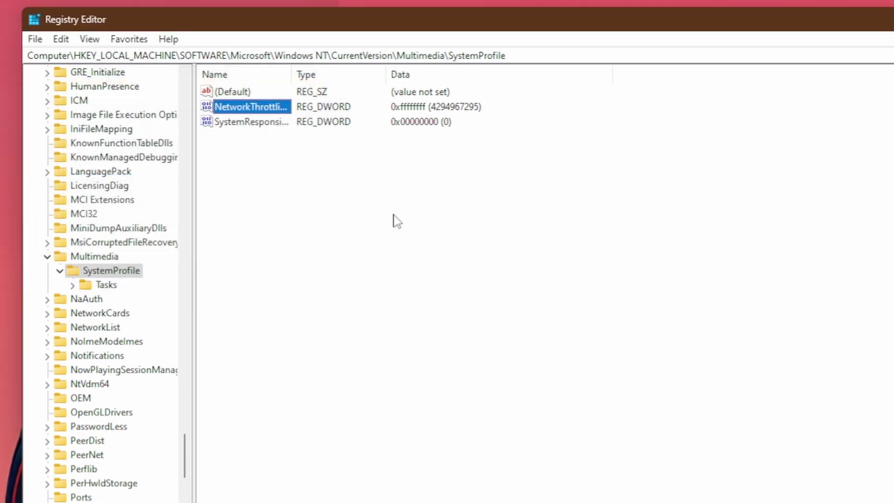
pyautogui.doubleClick(241, 134)
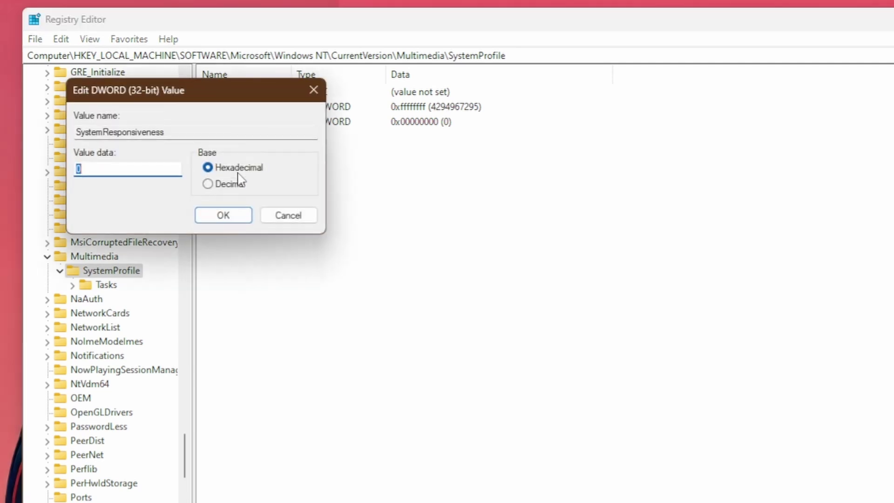
pyautogui.write('0')
# Step: Save SystemResponsiveness as 0 and open the SystemProfile\Tasks\Games key
pyautogui.click(220, 217)
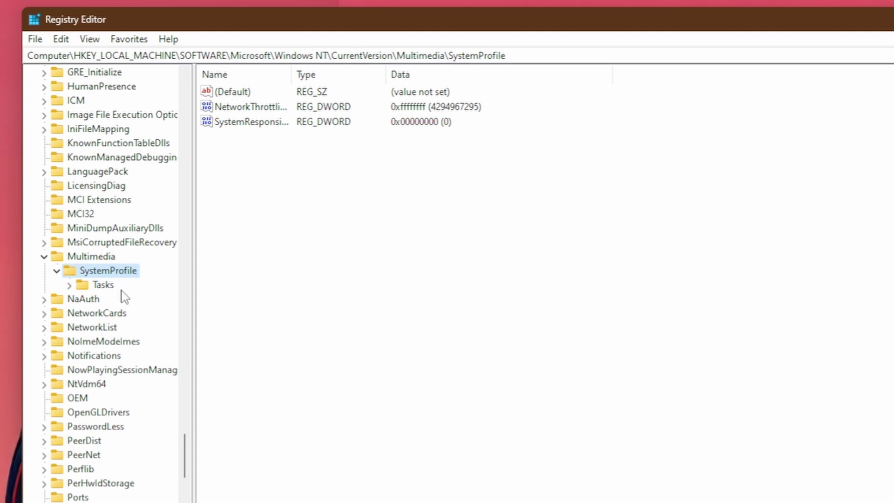
pyautogui.doubleClick(96, 271)
pyautogui.doubleClick(95, 272)
pyautogui.doubleClick(89, 285)
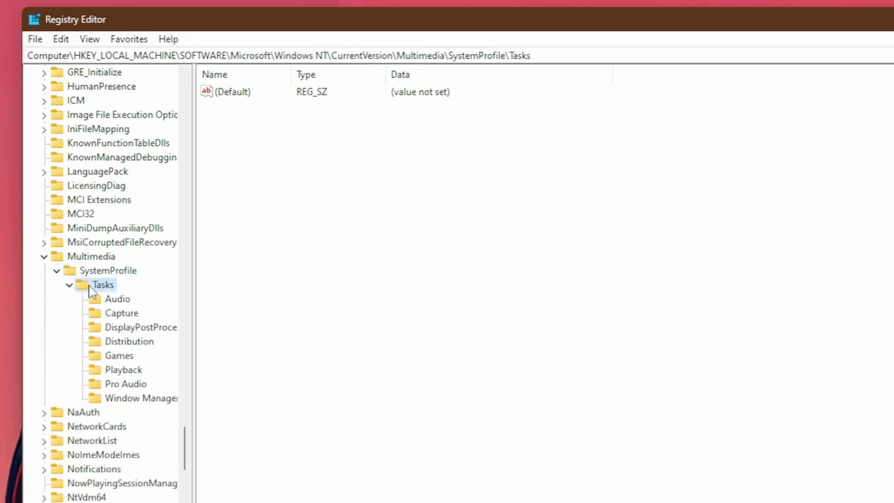
pyautogui.click(109, 358)
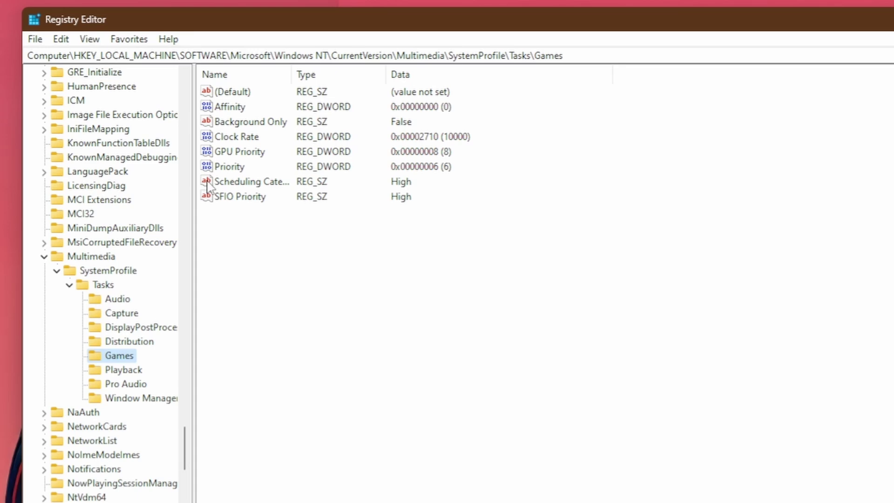
# Step: Set the Games task's GPU Priority to 8 and Priority to 6
pyautogui.click(226, 153)
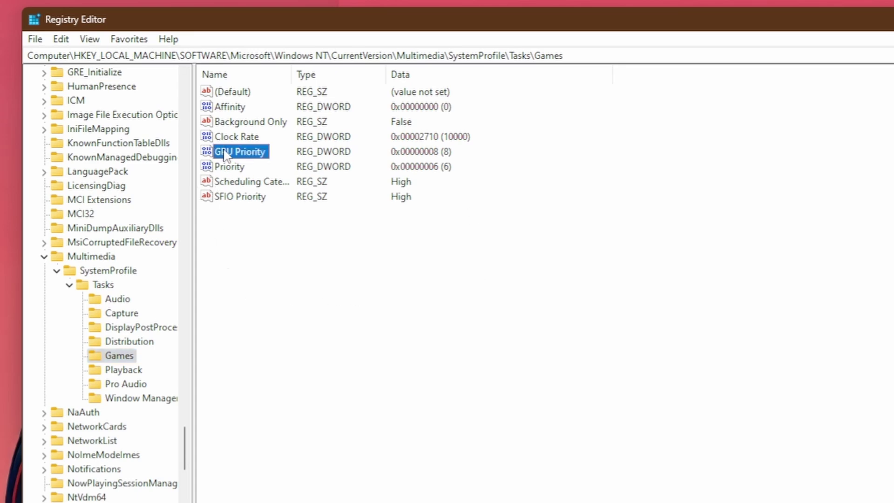
pyautogui.doubleClick(251, 152)
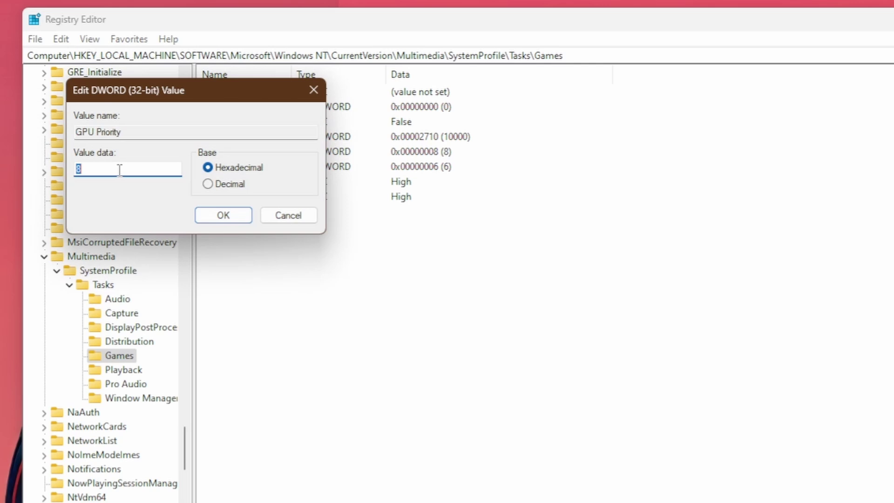
pyautogui.press('Return')
pyautogui.press('Down')
pyautogui.press('Return')
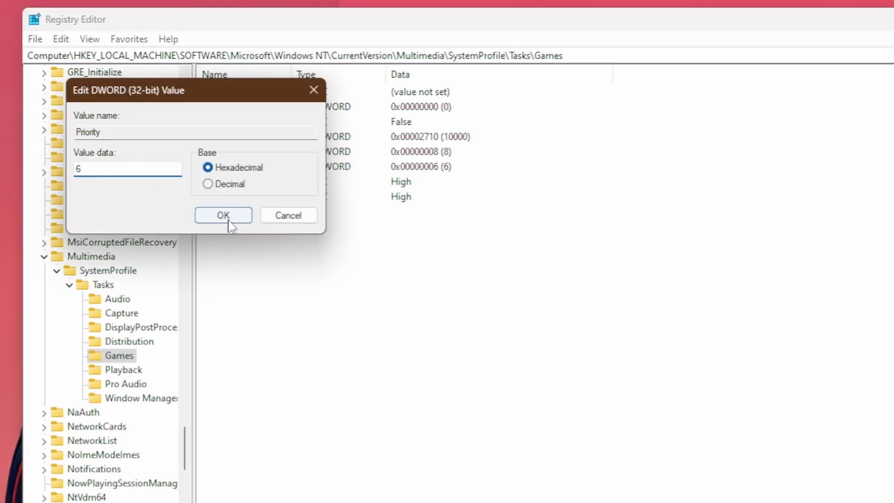
pyautogui.click(227, 218)
# Step: Set Scheduling Category and SFIO Priority to High
pyautogui.doubleClick(229, 186)
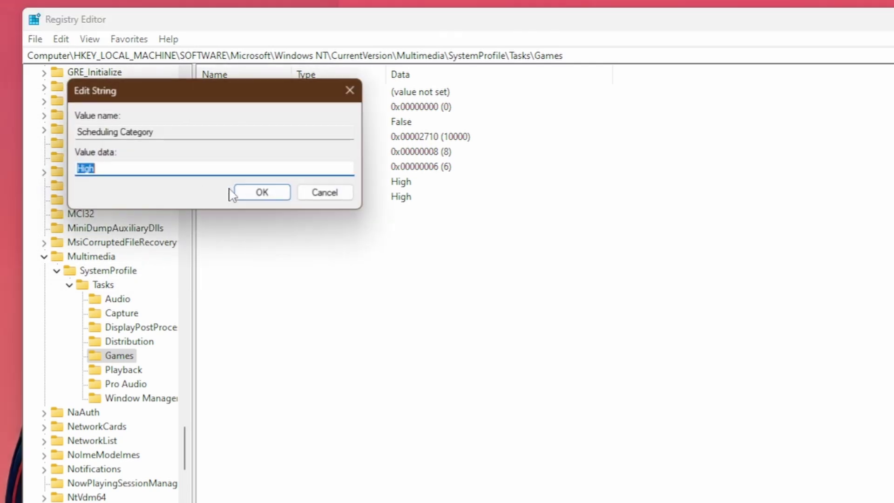
pyautogui.write('H')
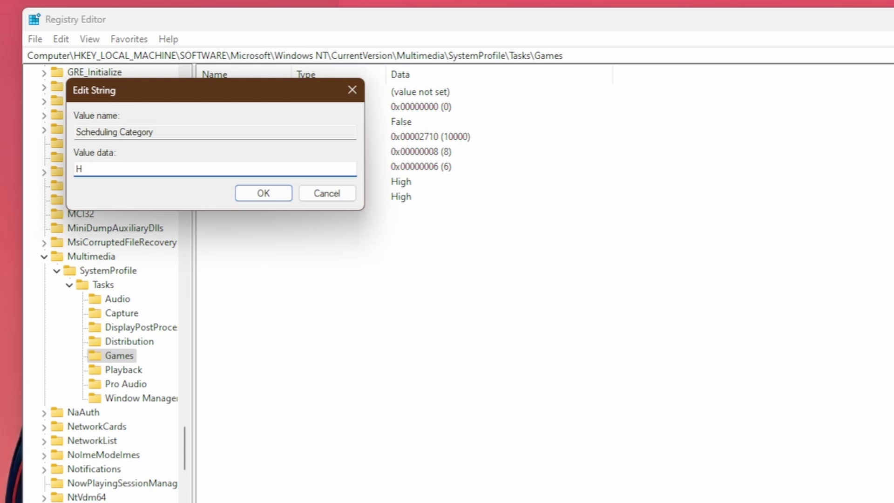
pyautogui.press('Return')
pyautogui.press('Down')
pyautogui.press('Return')
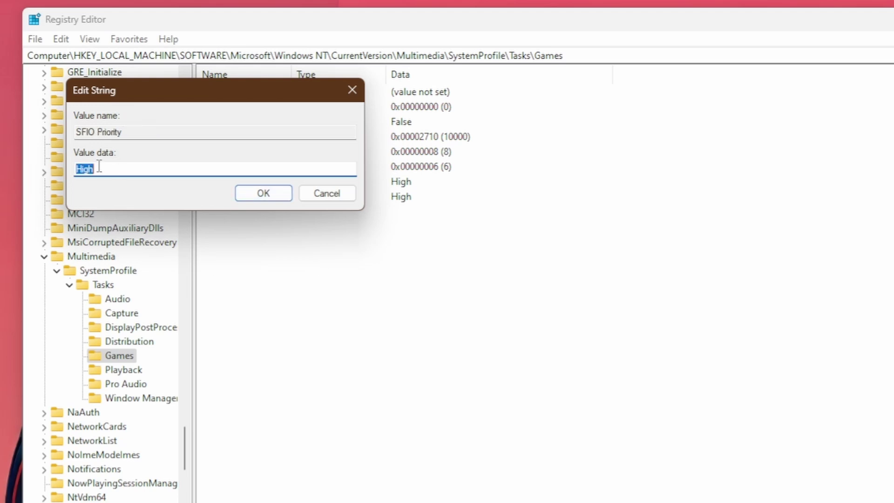
pyautogui.write('H')
pyautogui.press('Return')
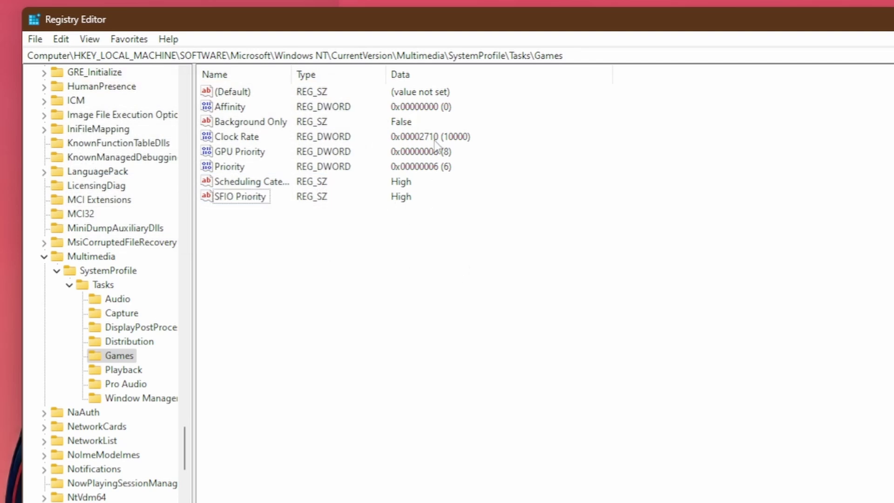
# Step: Collapse the tree, then expand HKEY_LOCAL_MACHINE > SOFTWARE > Microsoft
pyautogui.click(69, 285)
pyautogui.press('Left')
pyautogui.press('Left')
pyautogui.press('Left')
pyautogui.press('Left')
pyautogui.press('Left')
pyautogui.press('Left')
pyautogui.press('Left')
pyautogui.press('Left')
pyautogui.press('Left')
pyautogui.press('Left')
pyautogui.press('Left')
pyautogui.press('Left')
pyautogui.press('Left')
pyautogui.press('Left')
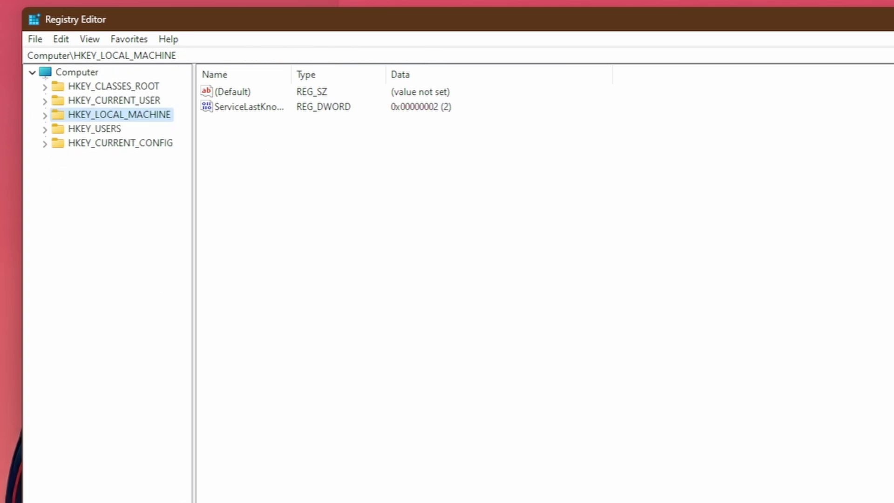
pyautogui.click(44, 115)
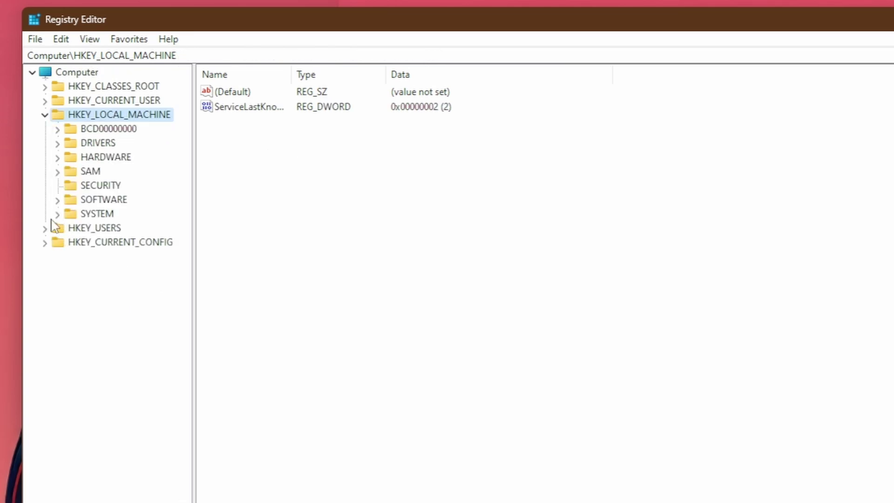
pyautogui.click(57, 200)
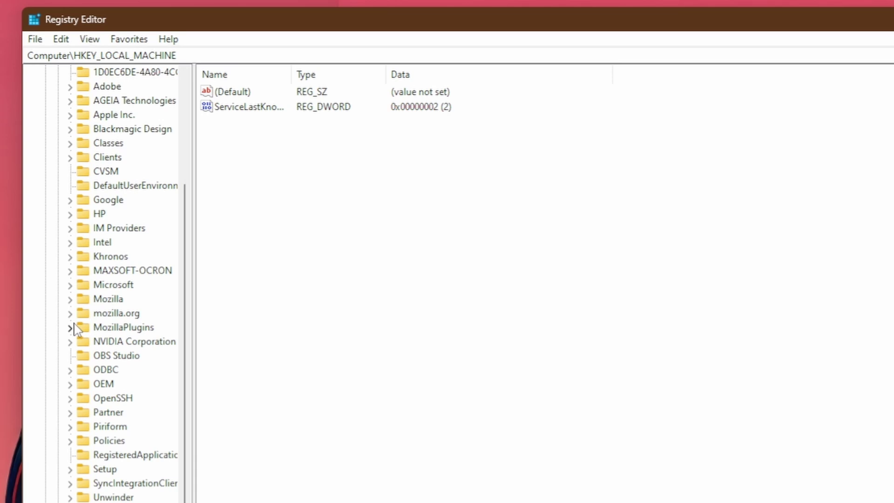
pyautogui.click(71, 286)
# Step: Open PolicyManager\default\ApplicationManagement to list its policy subkeys
pyautogui.scroll(-20, 130, 456)
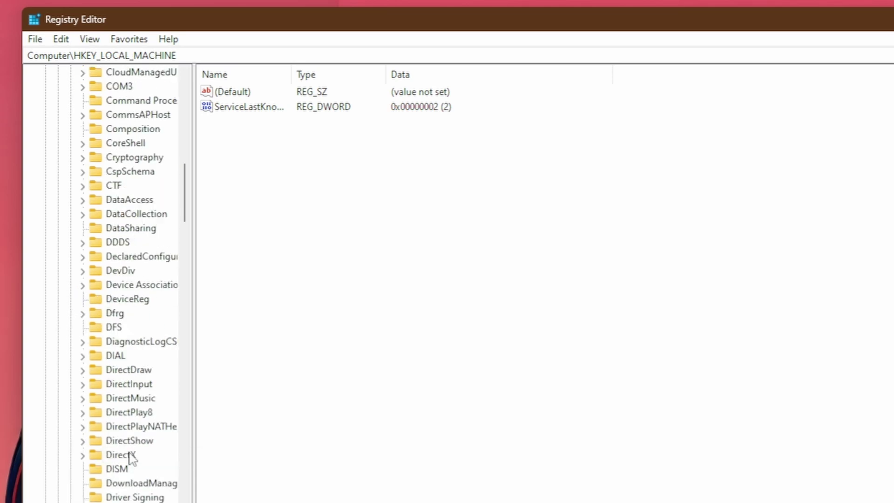
pyautogui.scroll(-9, 126, 461)
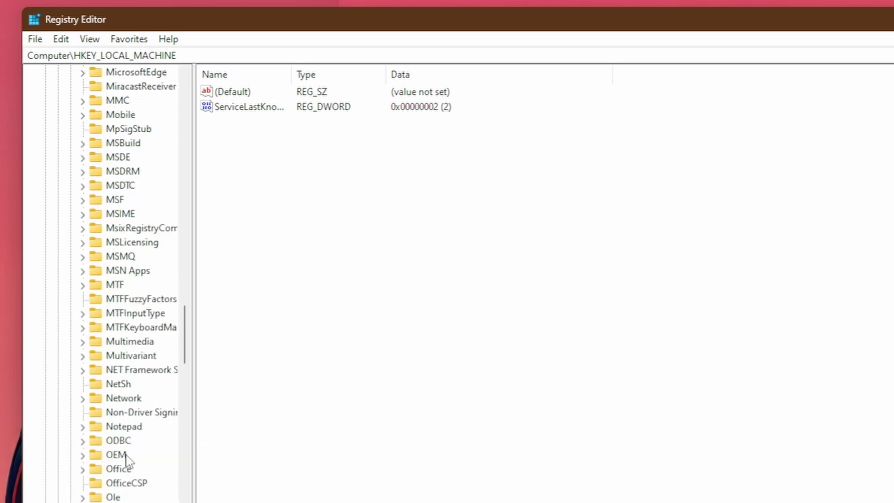
pyautogui.scroll(-9, 125, 461)
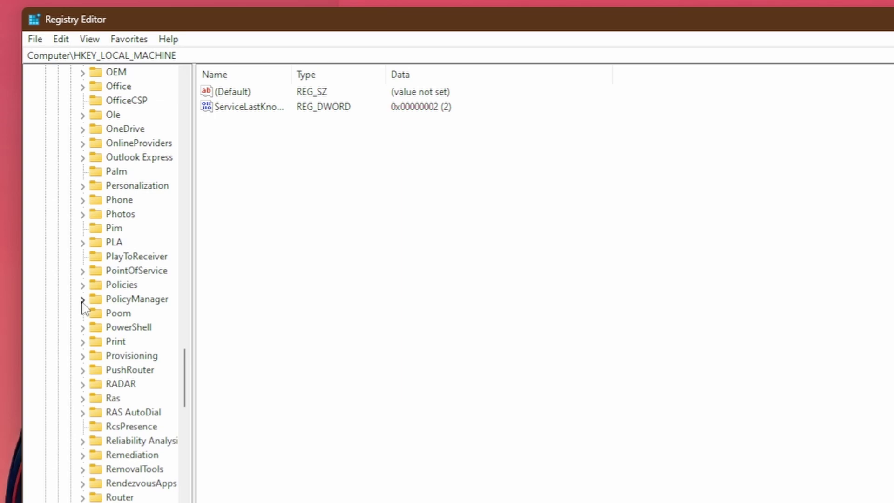
pyautogui.doubleClick(112, 299)
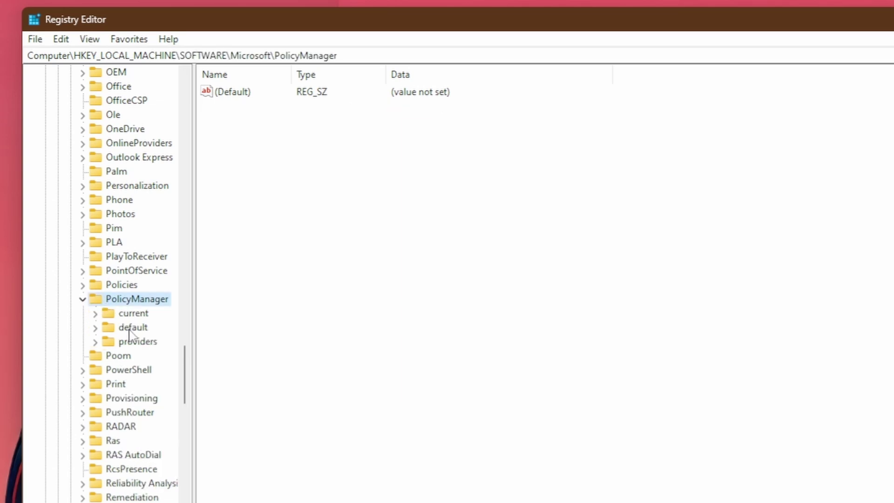
pyautogui.doubleClick(131, 327)
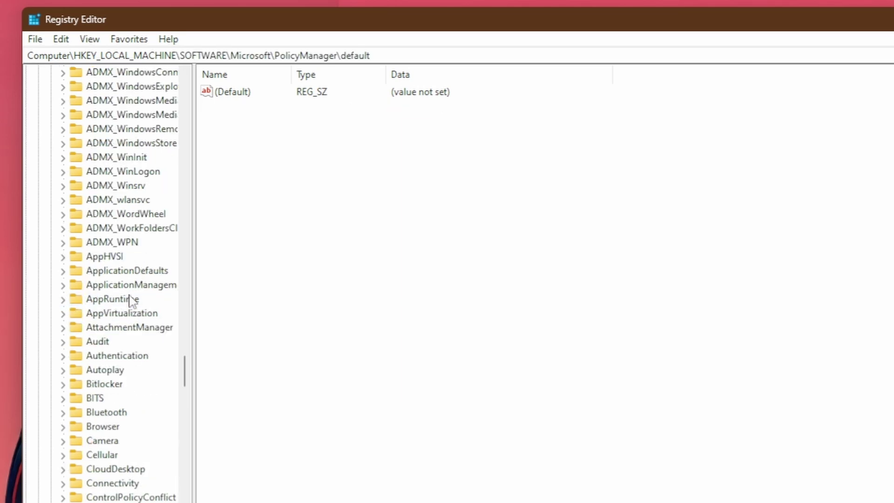
pyautogui.doubleClick(85, 288)
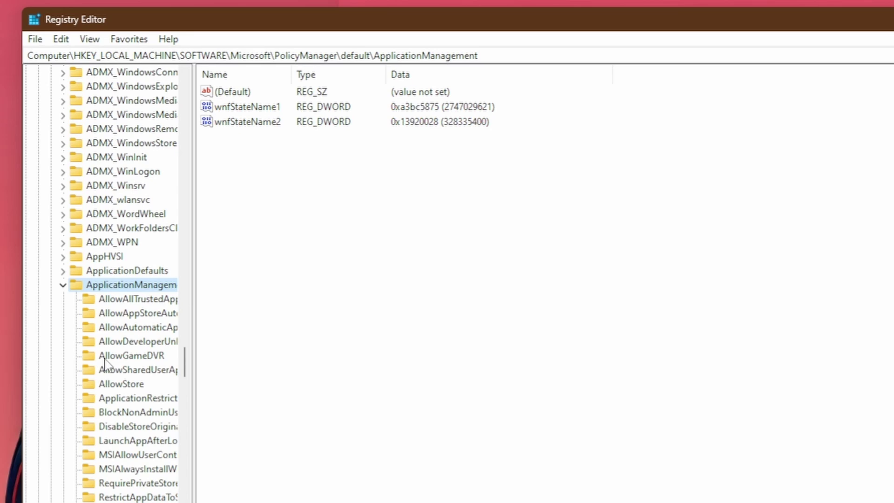
# Step: Change the AllowGameDVR value entry from 1 to 0
pyautogui.click(134, 357)
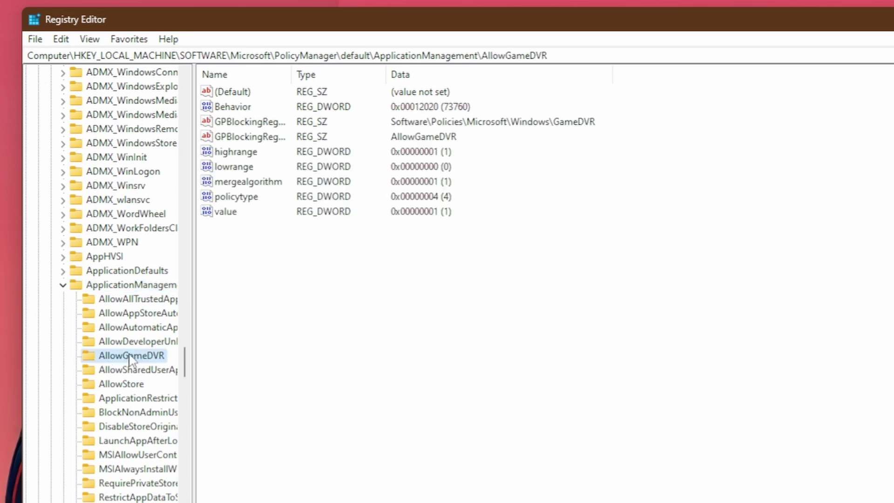
pyautogui.click(229, 215)
pyautogui.doubleClick(228, 215)
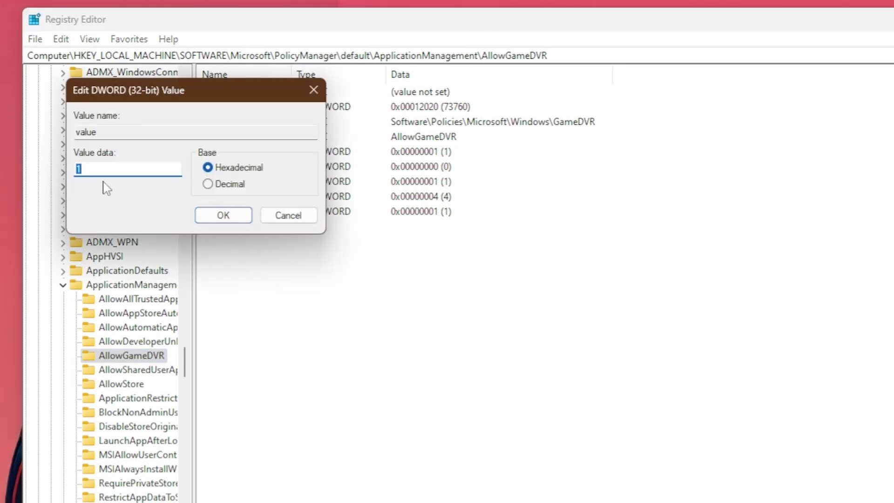
pyautogui.write('0')
pyautogui.press('Return')
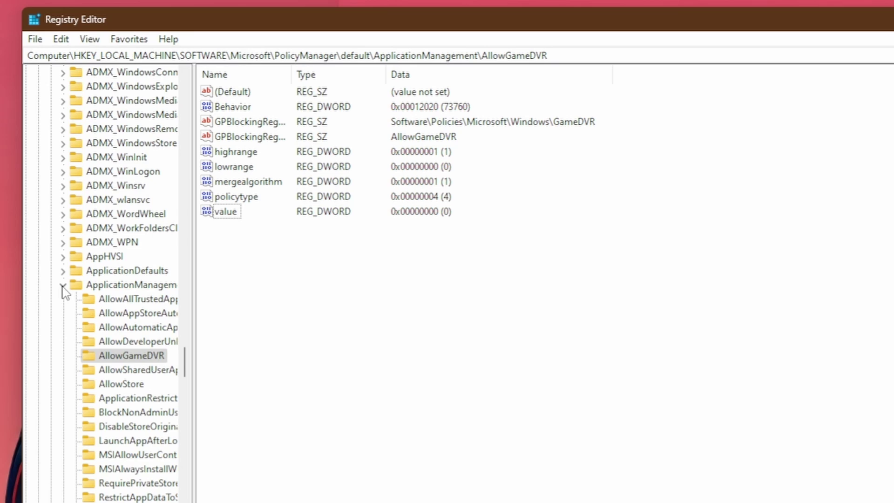
# Step: Collapse the HKLM branch and open HKEY_CURRENT_USER\System\GameConfigStore
pyautogui.click(62, 285)
pyautogui.press('Left')
pyautogui.press('Left')
pyautogui.press('Left')
pyautogui.press('Left')
pyautogui.press('Left')
pyautogui.press('Left')
pyautogui.press('Left')
pyautogui.press('Left')
pyautogui.press('Left')
pyautogui.press('Left')
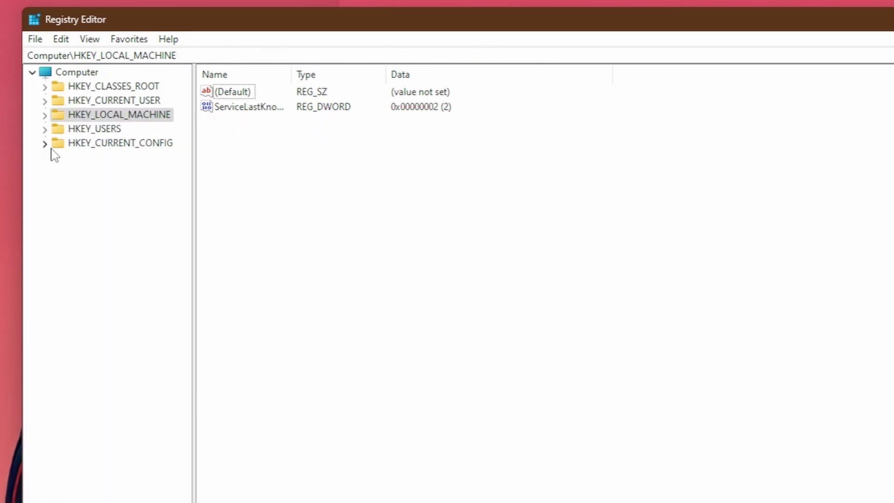
pyautogui.click(45, 100)
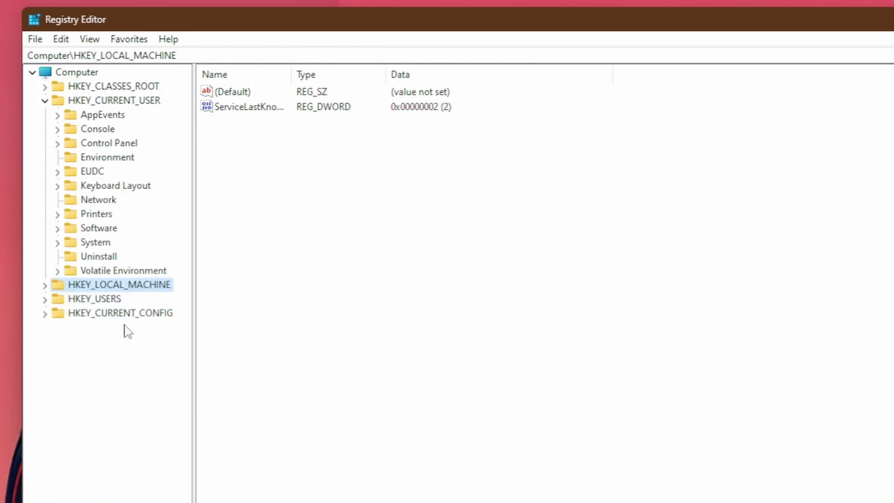
pyautogui.click(57, 242)
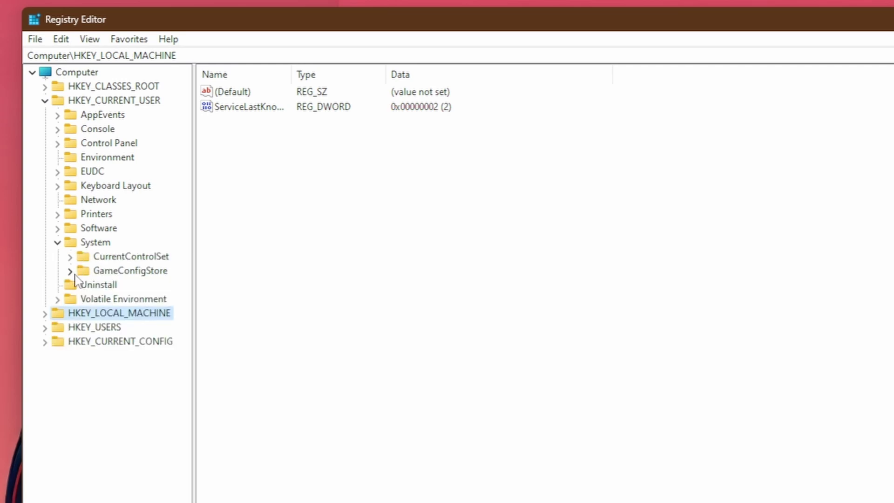
pyautogui.click(70, 271)
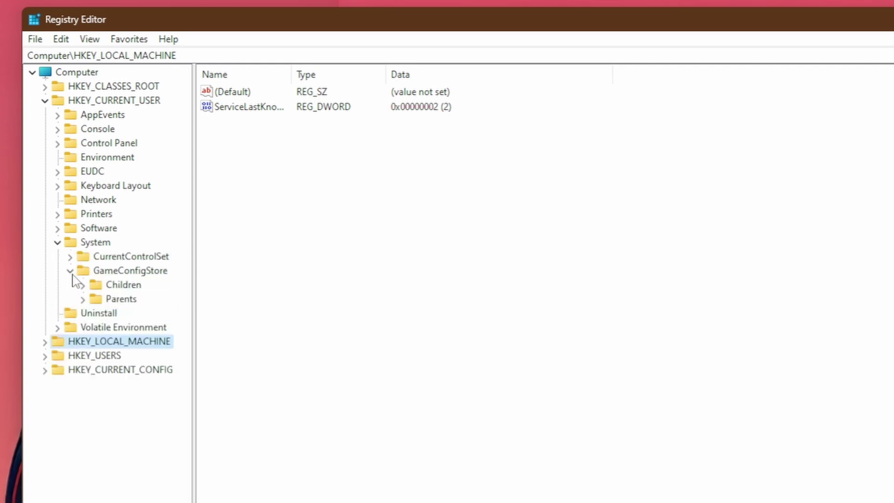
pyautogui.click(127, 272)
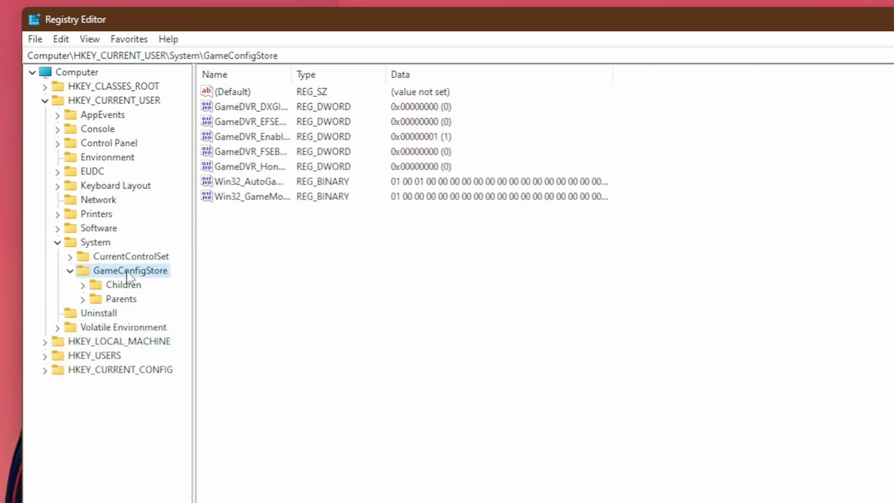
# Step: Set GameDVR_DXGIHonorFSEWindowsCompatible to 1 and GameDVR_Enabled to 0, keeping GameDVR_EFSEFeatureFlags at 0
pyautogui.doubleClick(282, 108)
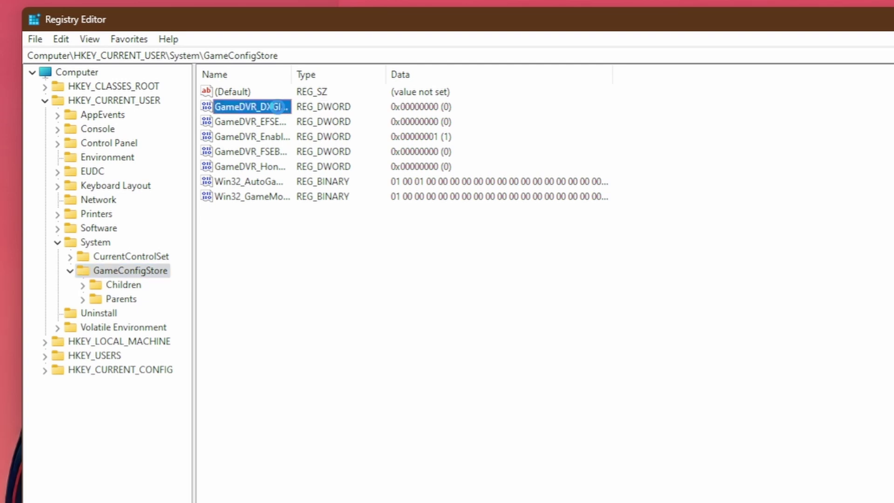
pyautogui.write('1')
pyautogui.press('Return')
pyautogui.doubleClick(261, 122)
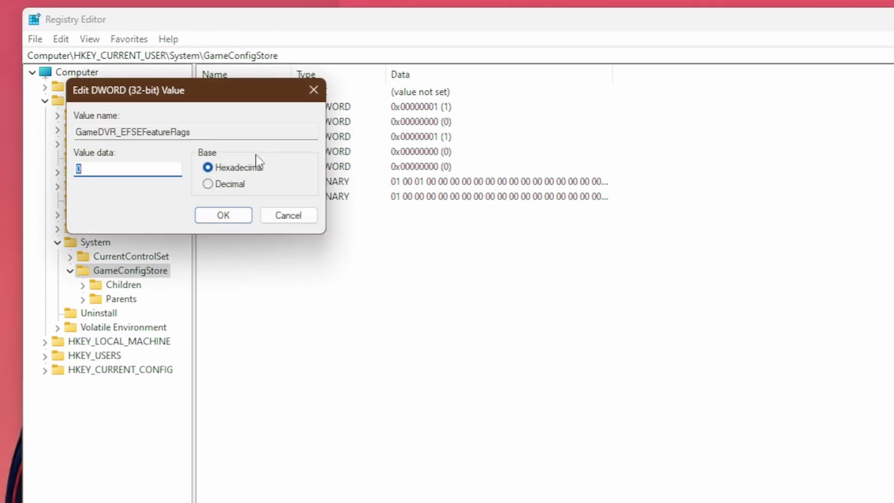
pyautogui.press('Return')
pyautogui.press('Down')
pyautogui.press('Return')
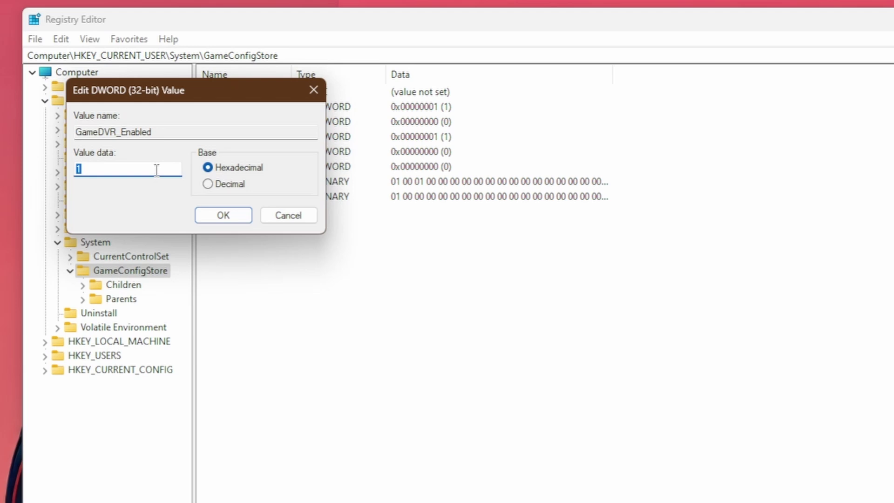
pyautogui.write('0')
pyautogui.press('Return')
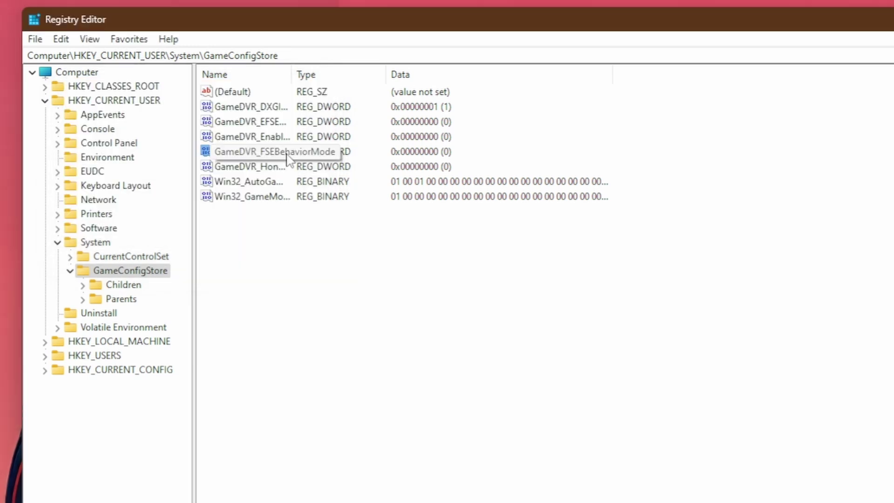
# Step: Set GameDVR_FSEBehaviorMode to 2, leaving GameDVR_HonorUserFSEBehaviorMode at 0
pyautogui.doubleClick(288, 158)
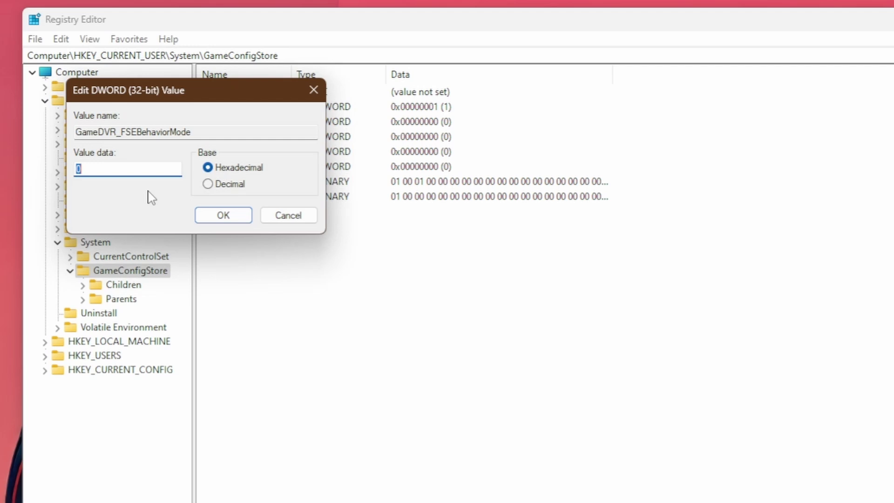
pyautogui.write('2')
pyautogui.press('Return')
pyautogui.click(224, 167)
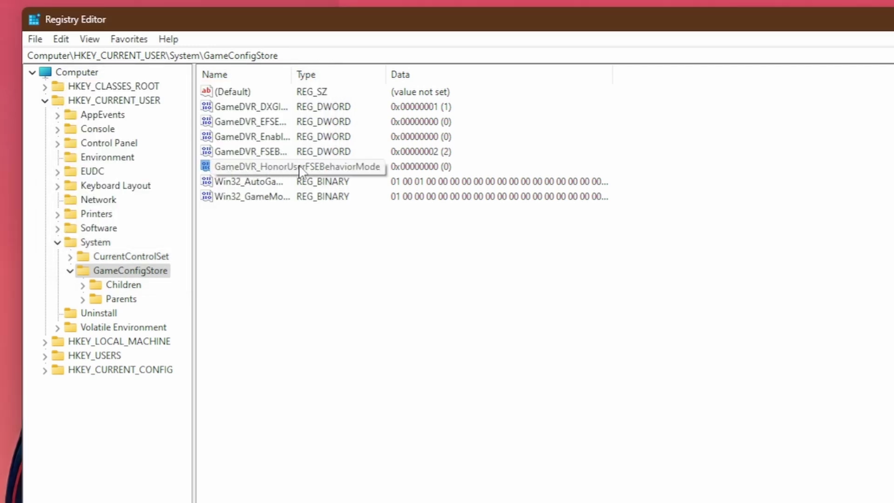
pyautogui.doubleClick(256, 167)
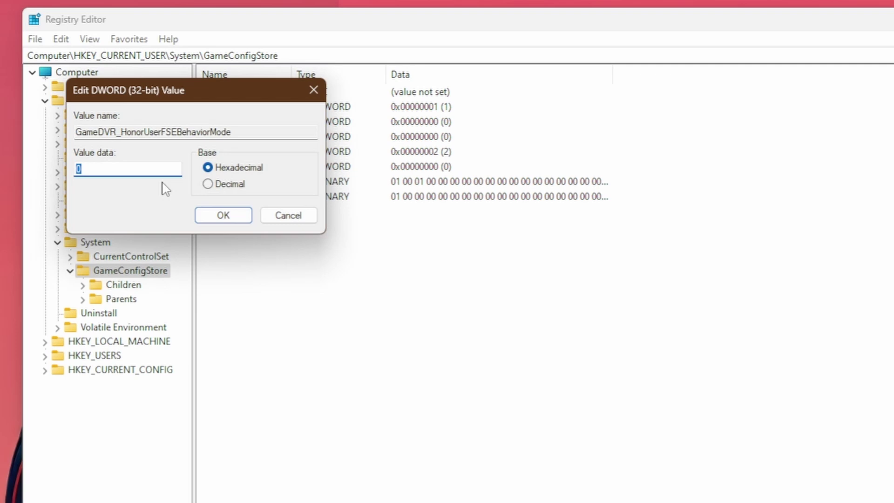
pyautogui.press('Return')
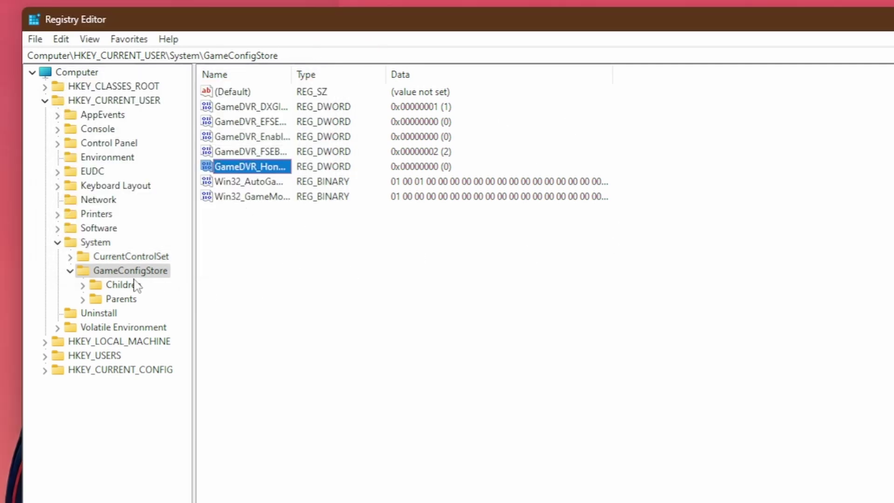
# Step: Expand GameConfigStore and delete its Children and Parents subkeys, confirming each deletion
pyautogui.click(70, 271)
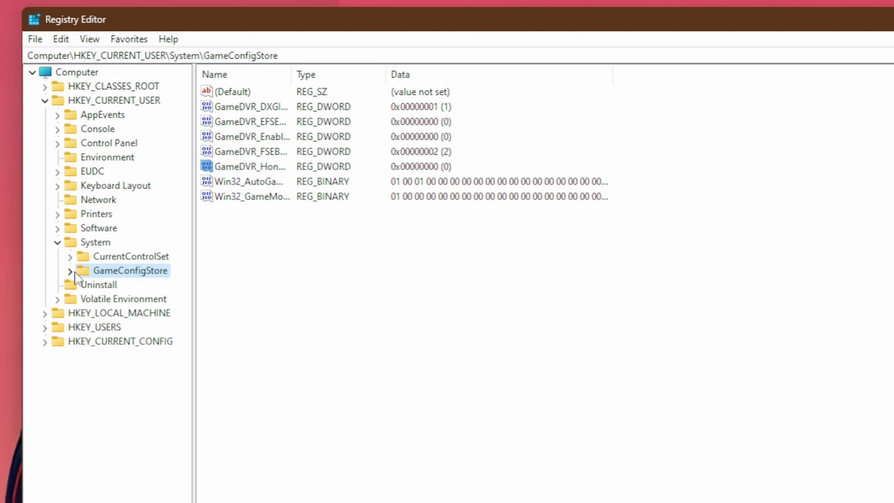
pyautogui.click(70, 271)
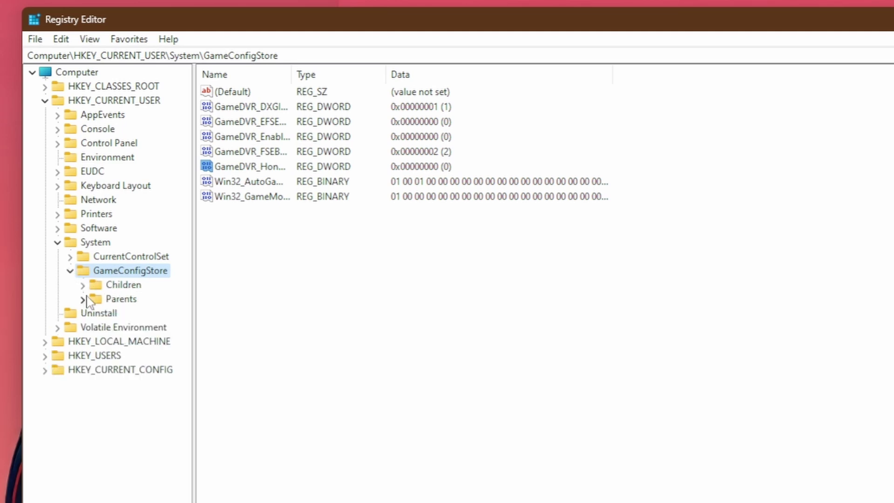
pyautogui.click(108, 285)
pyautogui.rightClick(104, 285)
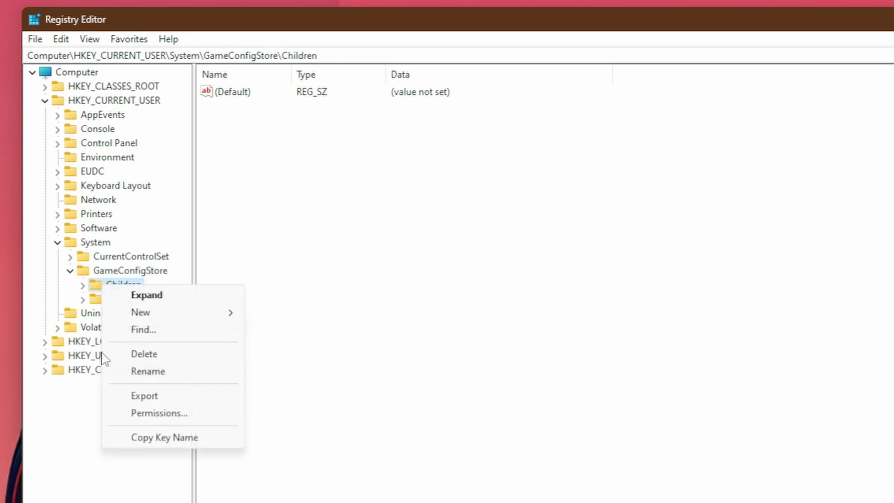
pyautogui.click(141, 356)
pyautogui.click(749, 316)
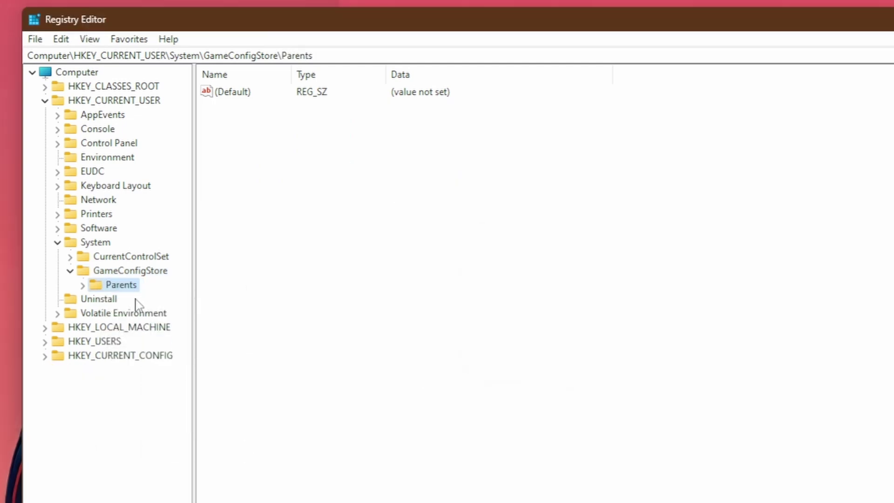
pyautogui.rightClick(111, 290)
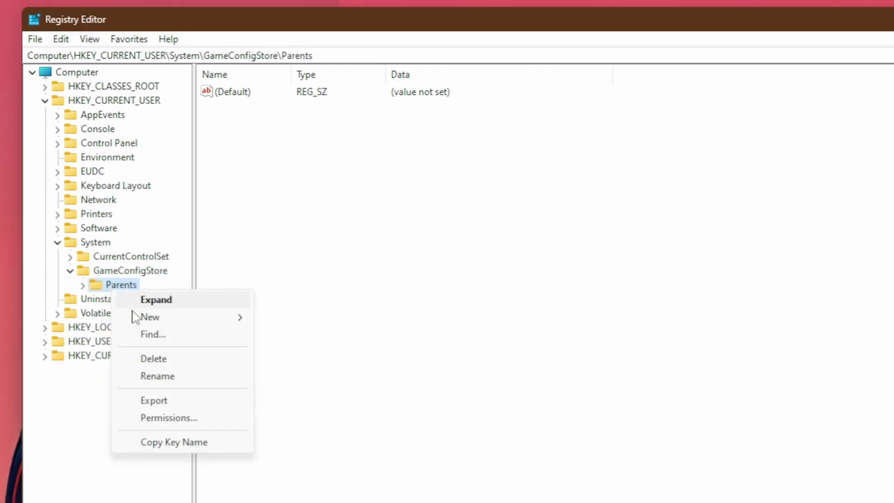
pyautogui.click(161, 359)
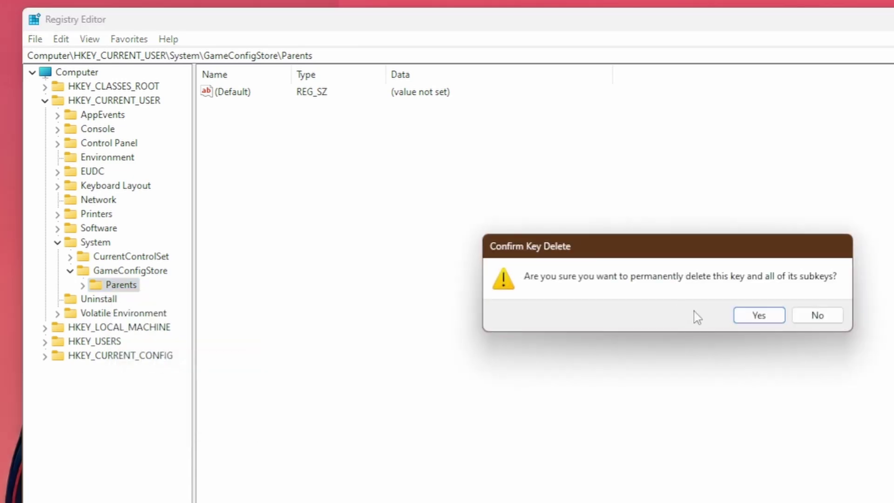
pyautogui.click(750, 315)
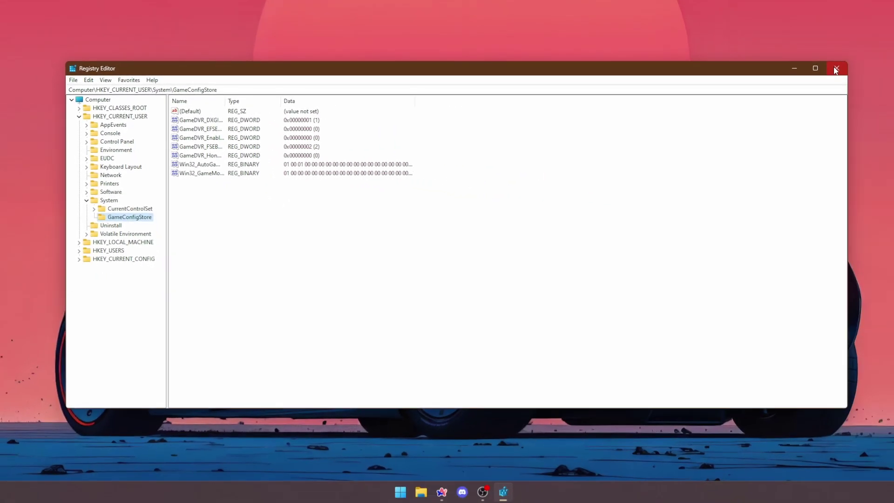
# Step: Close the Registry Editor window to return to the desktop
pyautogui.click(835, 69)
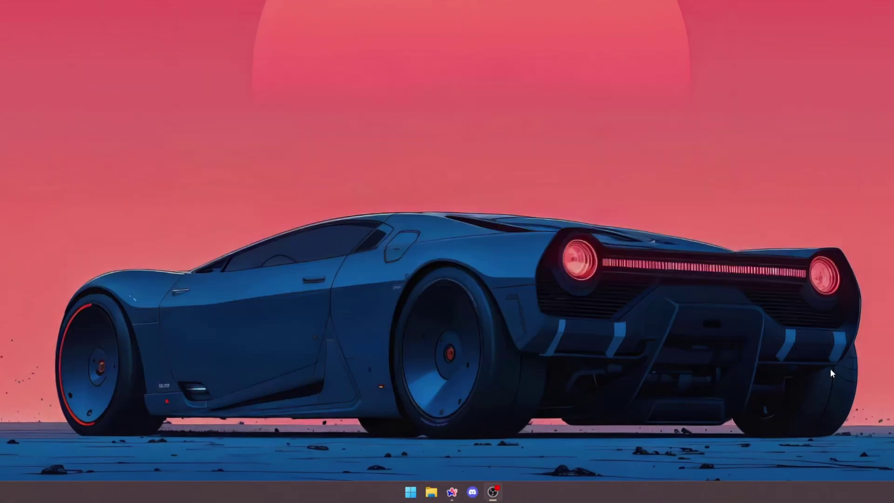